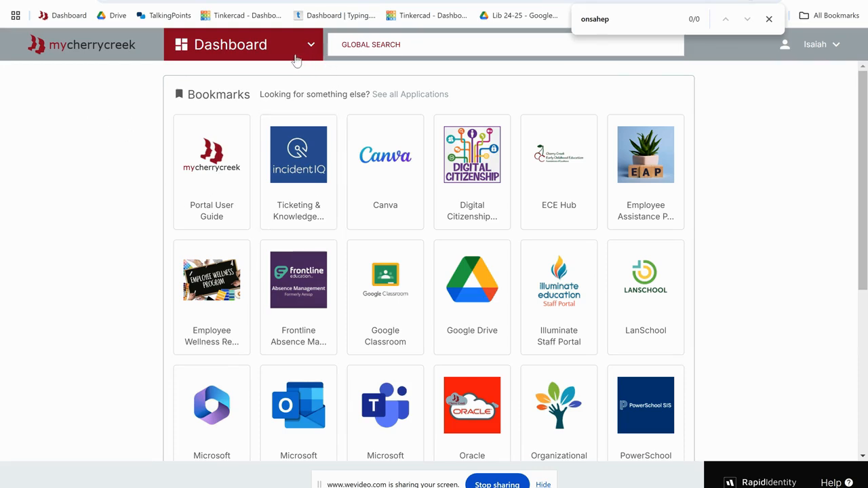
Find Onshape among all the portal applications and bookmark it for the dashboard
{"action": "left_click", "coordinate": [258, 49]}
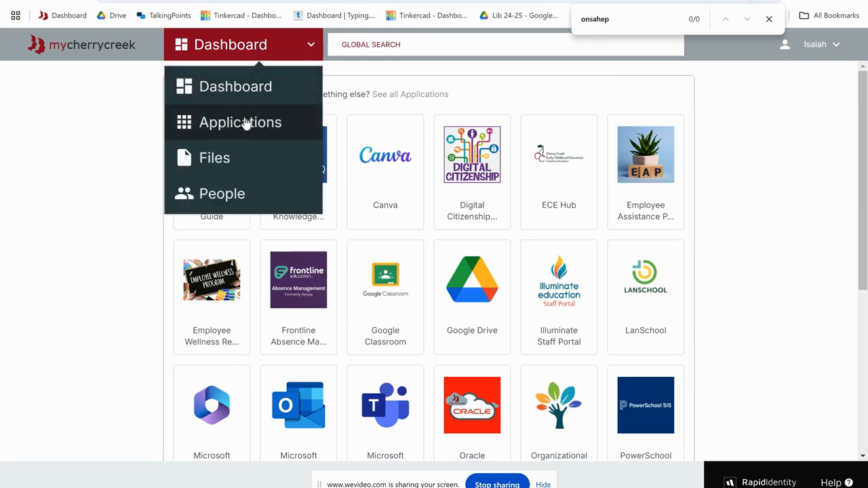
{"action": "left_click", "coordinate": [266, 126]}
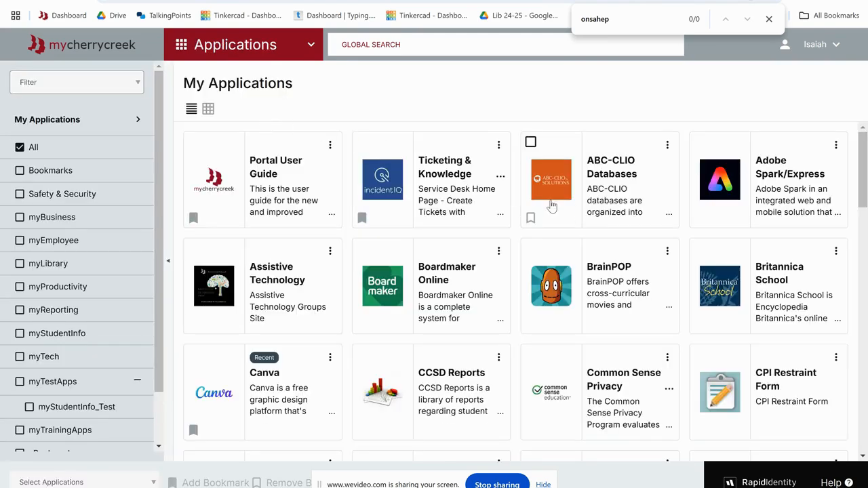
{"action": "scroll", "coordinate": [551, 203], "scroll_direction": "down", "scroll_amount": 2}
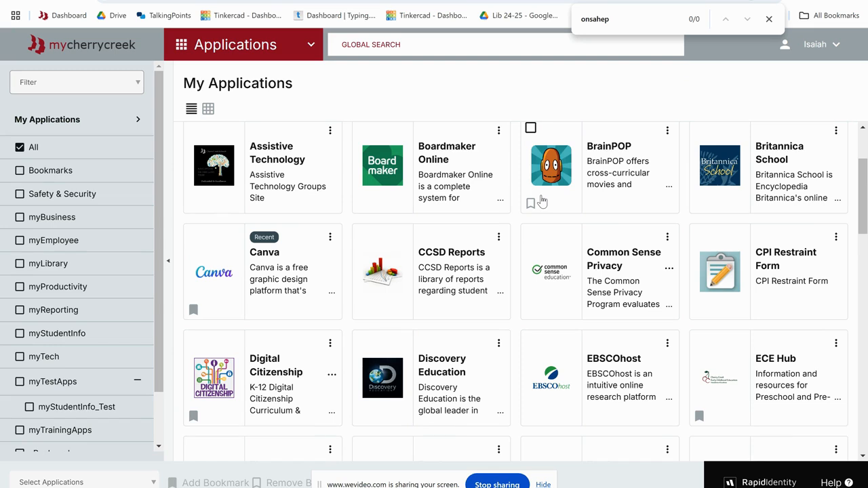
{"action": "scroll", "coordinate": [541, 201], "scroll_direction": "down", "scroll_amount": 1}
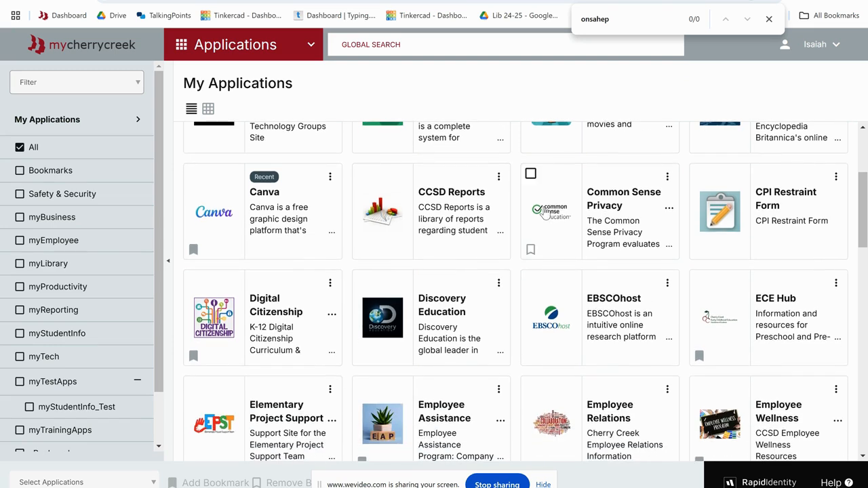
{"action": "scroll", "coordinate": [546, 212], "scroll_direction": "down", "scroll_amount": 8}
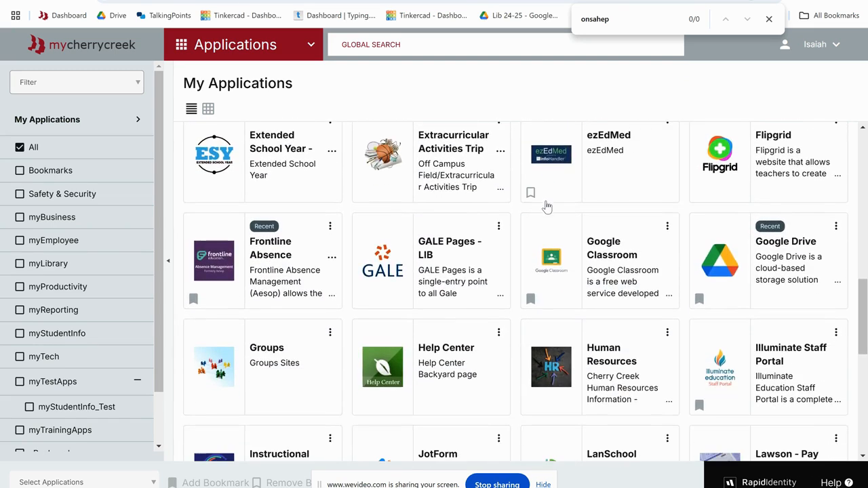
{"action": "scroll", "coordinate": [547, 206], "scroll_direction": "down", "scroll_amount": 5}
{"action": "scroll", "coordinate": [544, 210], "scroll_direction": "down", "scroll_amount": 2}
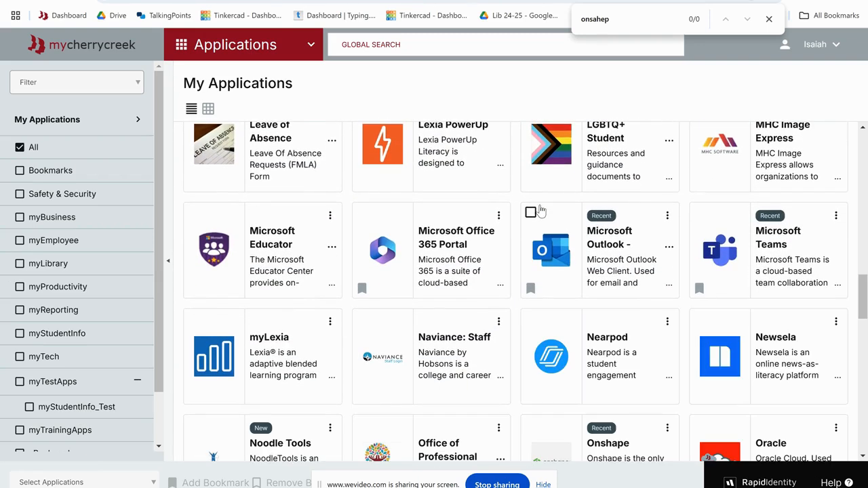
{"action": "scroll", "coordinate": [537, 215], "scroll_direction": "down", "scroll_amount": 4}
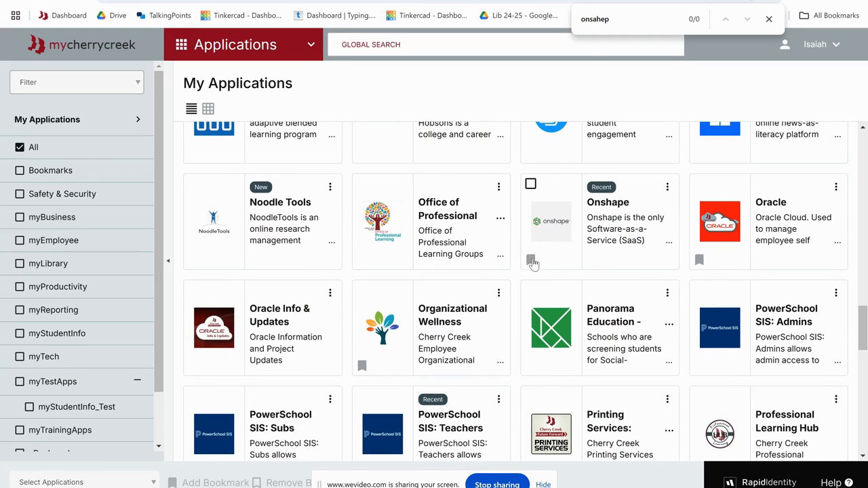
{"action": "left_click", "coordinate": [532, 262]}
Open Onshape from the dashboard bookmarks and sign in with the school Google account
{"action": "mouse_move", "coordinate": [276, 52]}
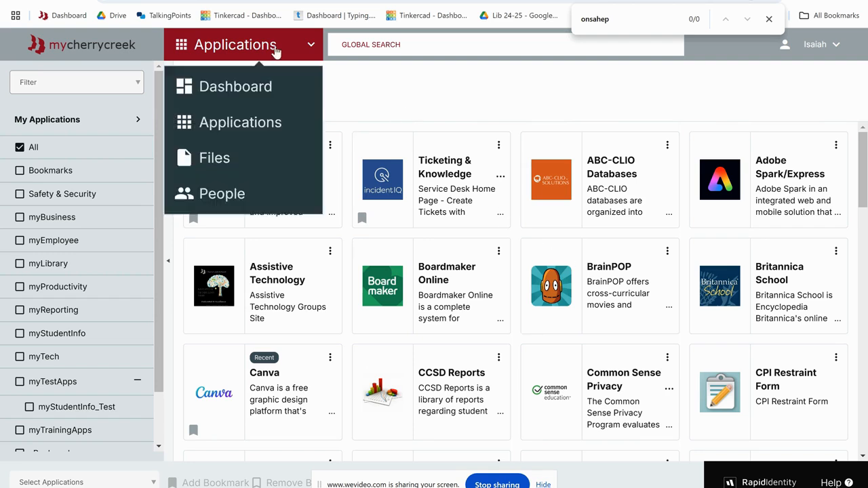
{"action": "left_click", "coordinate": [239, 87]}
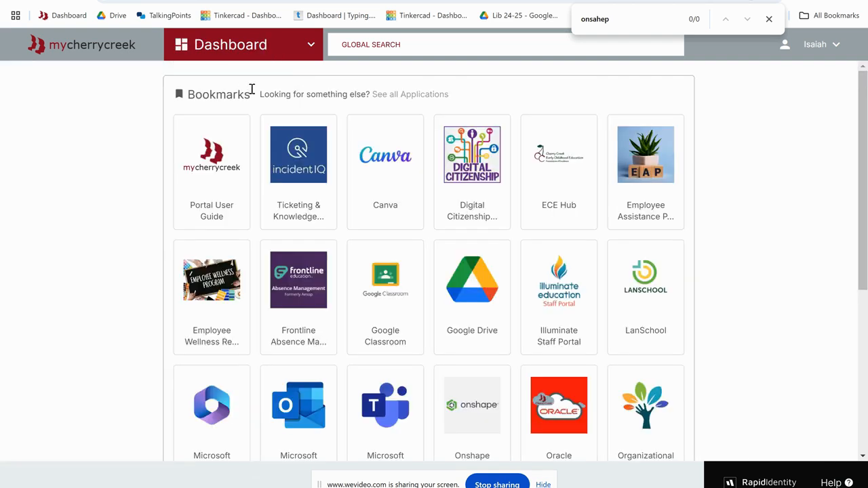
{"action": "scroll", "coordinate": [463, 219], "scroll_direction": "down", "scroll_amount": 2}
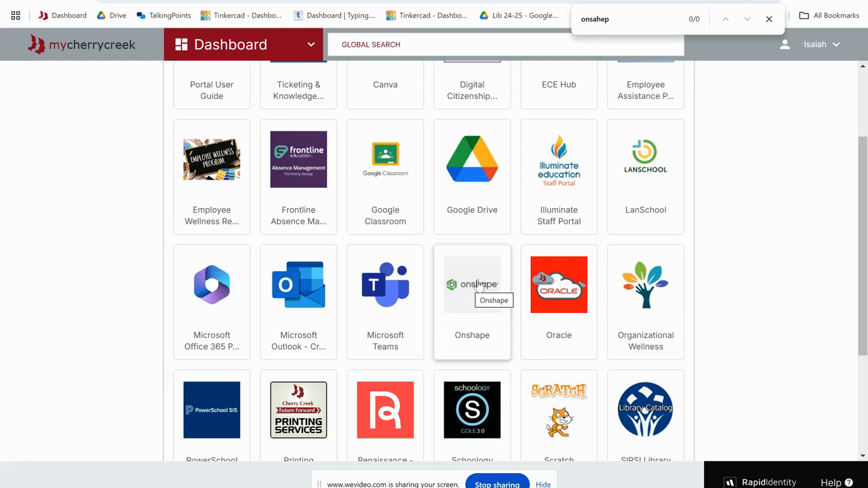
{"action": "left_click", "coordinate": [478, 285]}
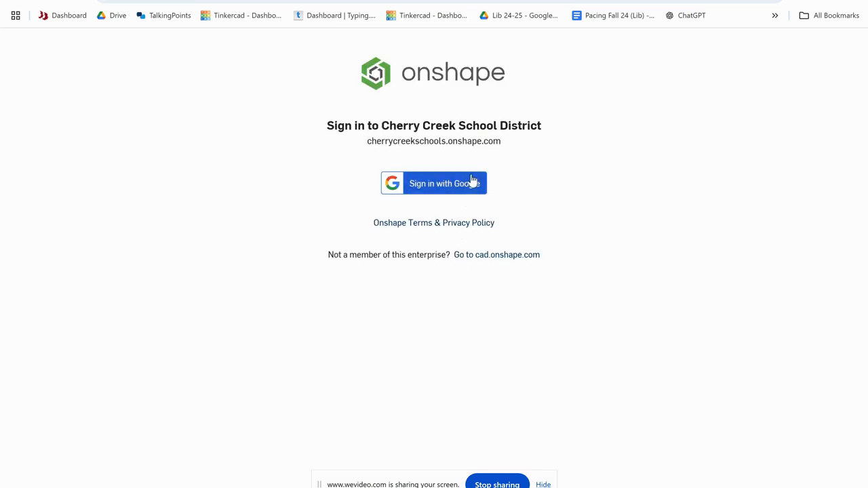
{"action": "left_click", "coordinate": [430, 185]}
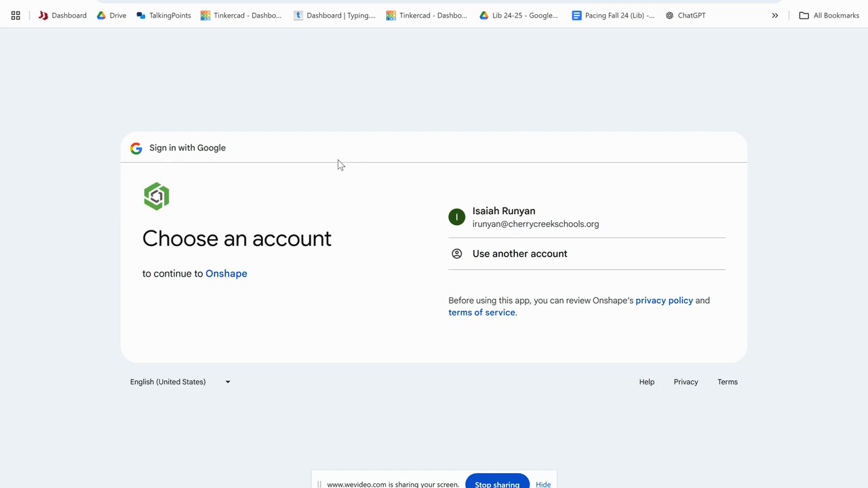
{"action": "left_click", "coordinate": [509, 213]}
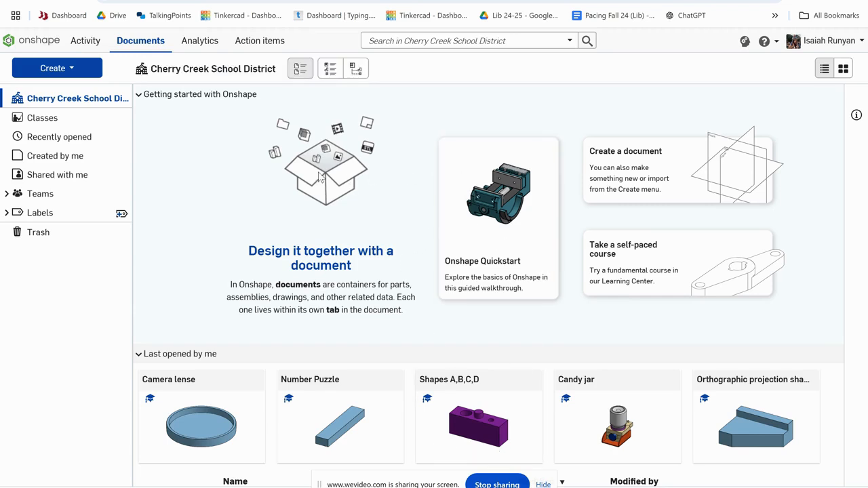
Create a new document named Smiley Face in the Cherry Creek School District location
{"action": "left_click", "coordinate": [67, 71]}
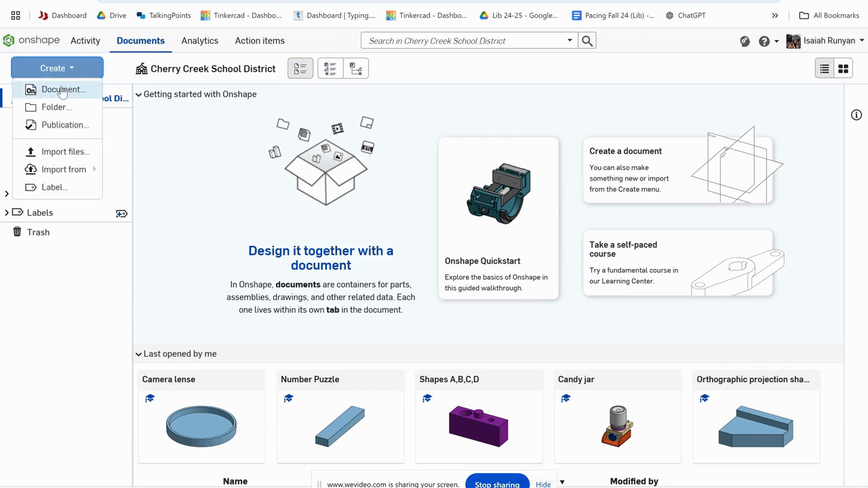
{"action": "left_click", "coordinate": [62, 91]}
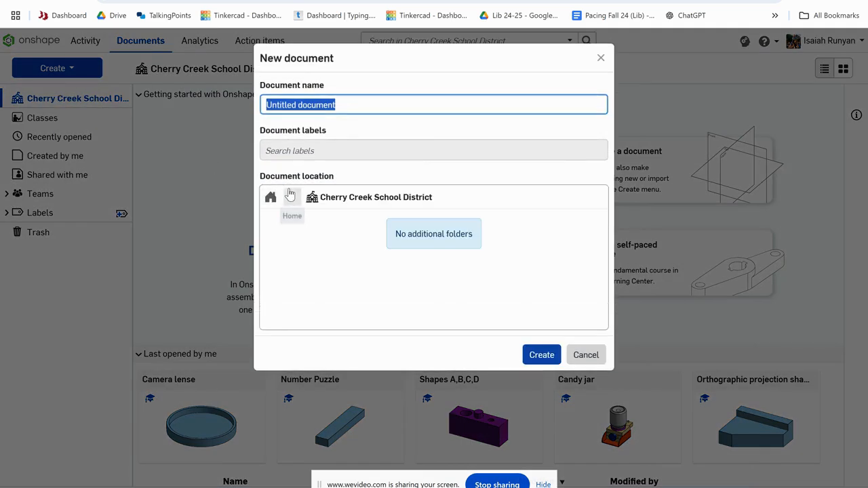
{"action": "type", "text": "Smiley Face"}
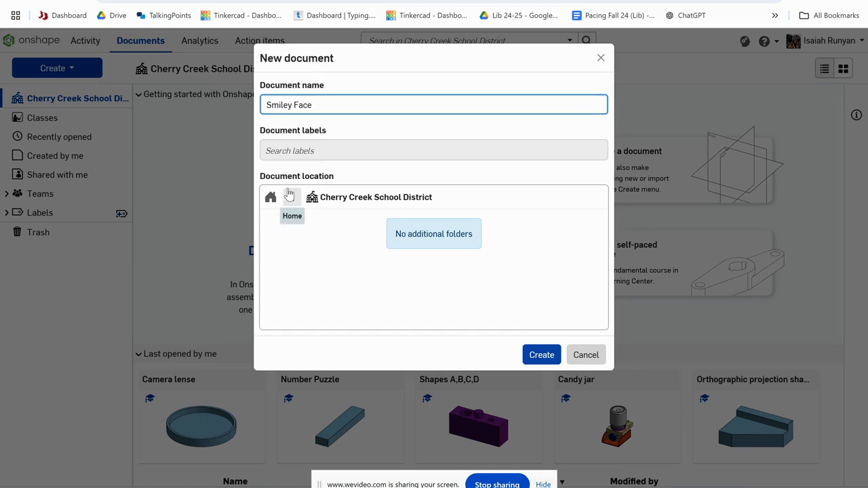
{"action": "left_click", "coordinate": [554, 356]}
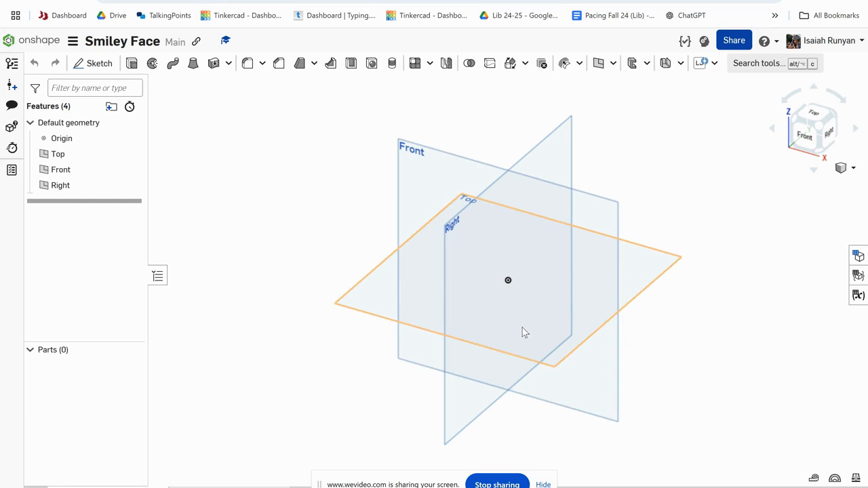
Start a new sketch on the Top plane, viewed straight from above
{"action": "mouse_move", "coordinate": [519, 326]}
{"action": "right_mouse_down"}
{"action": "mouse_move", "coordinate": [536, 333]}
{"action": "mouse_move", "coordinate": [538, 316]}
{"action": "mouse_move", "coordinate": [481, 291]}
{"action": "mouse_move", "coordinate": [515, 325]}
{"action": "right_mouse_up"}
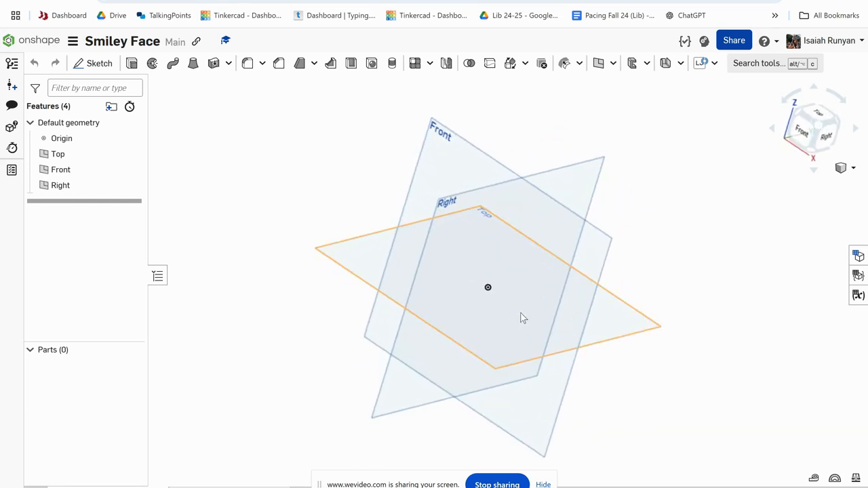
{"action": "right_click_drag", "start_coordinate": [553, 268], "coordinate": [575, 314]}
{"action": "mouse_move", "coordinate": [284, 251]}
{"action": "right_mouse_down"}
{"action": "mouse_move", "coordinate": [286, 262]}
{"action": "mouse_move", "coordinate": [288, 248]}
{"action": "mouse_move", "coordinate": [299, 260]}
{"action": "right_mouse_up"}
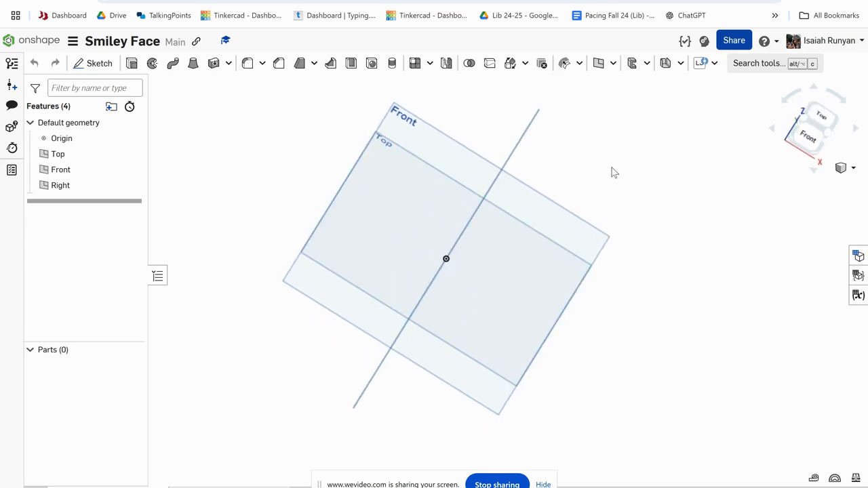
{"action": "right_click_drag", "start_coordinate": [535, 219], "coordinate": [753, 143]}
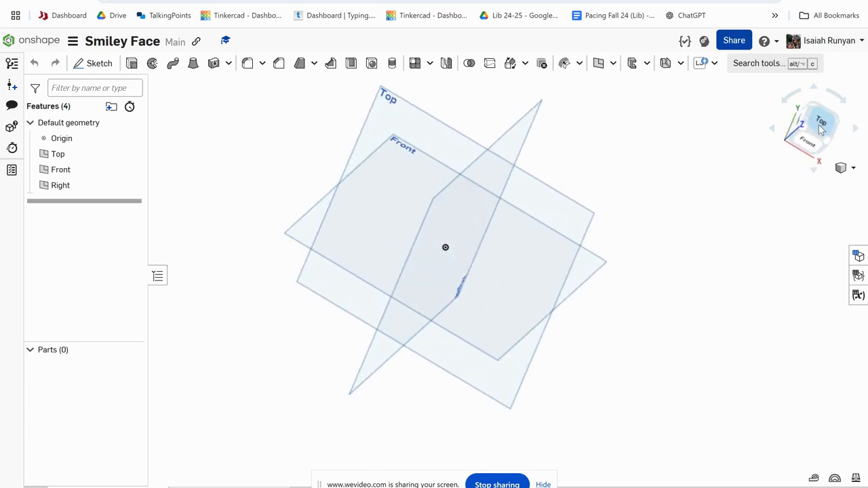
{"action": "left_click", "coordinate": [820, 124]}
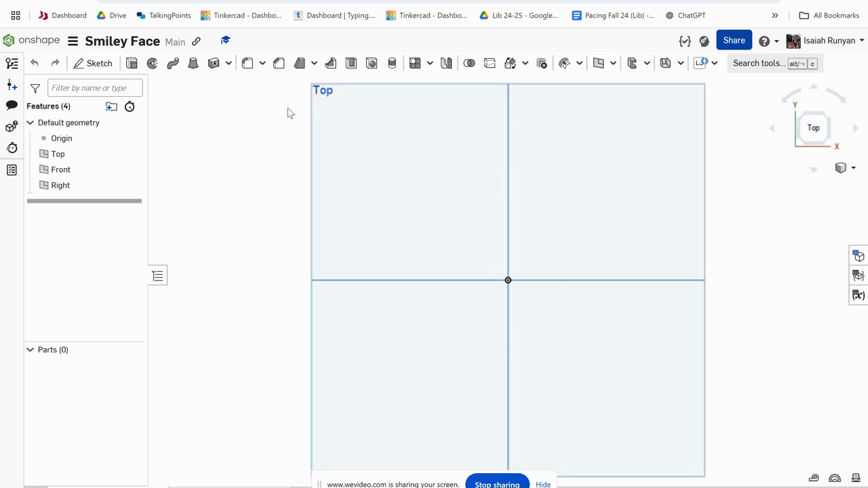
{"action": "left_click", "coordinate": [101, 64]}
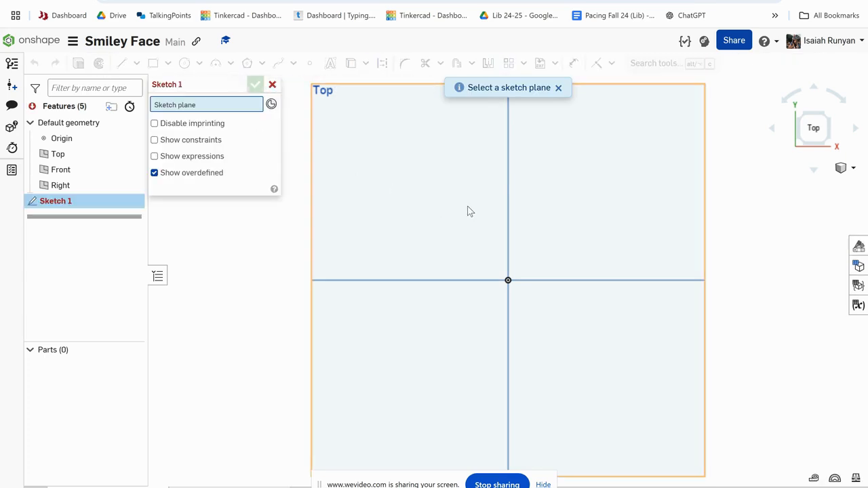
{"action": "left_click", "coordinate": [423, 191]}
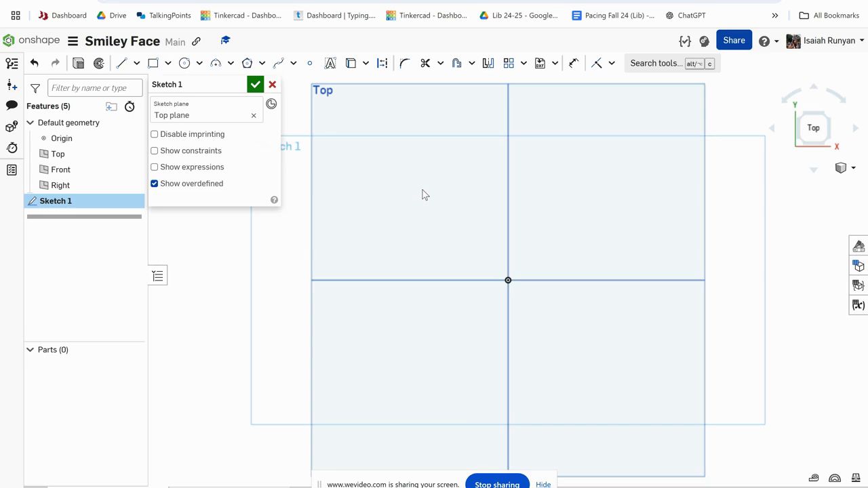
Sketch a center point circle about 3.19 in in diameter at the origin and finish the sketch
{"action": "left_click", "coordinate": [200, 64]}
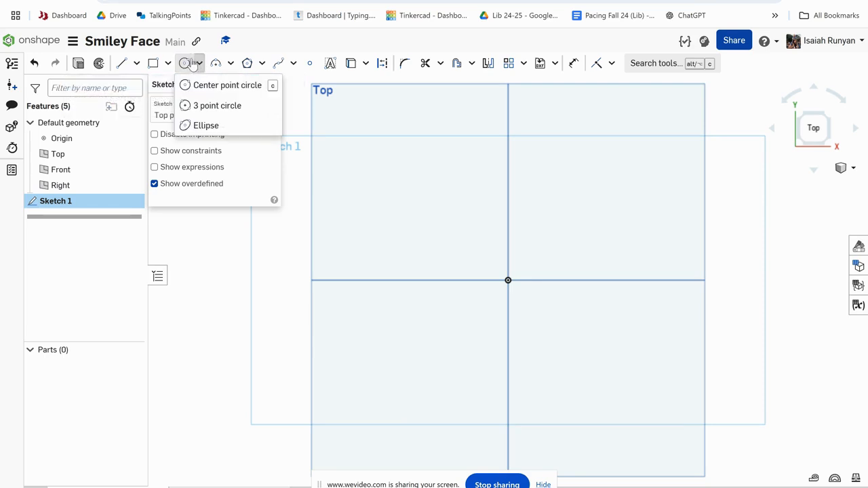
{"action": "left_click", "coordinate": [219, 87]}
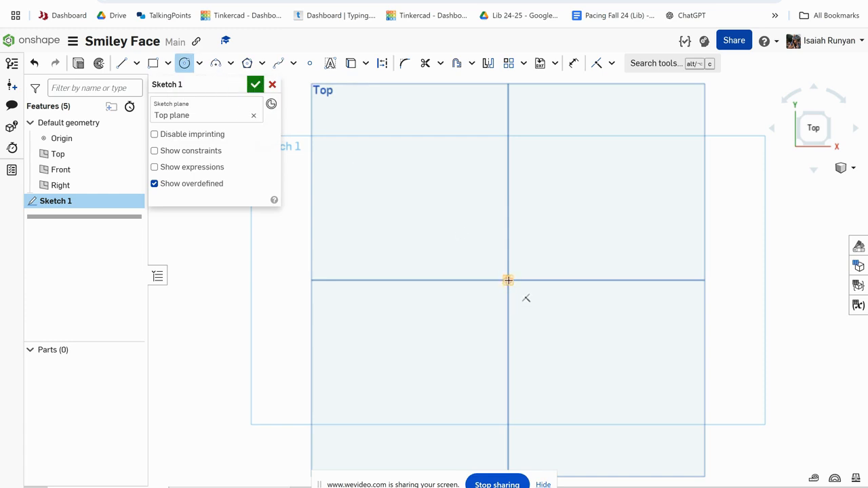
{"action": "left_click", "coordinate": [507, 280]}
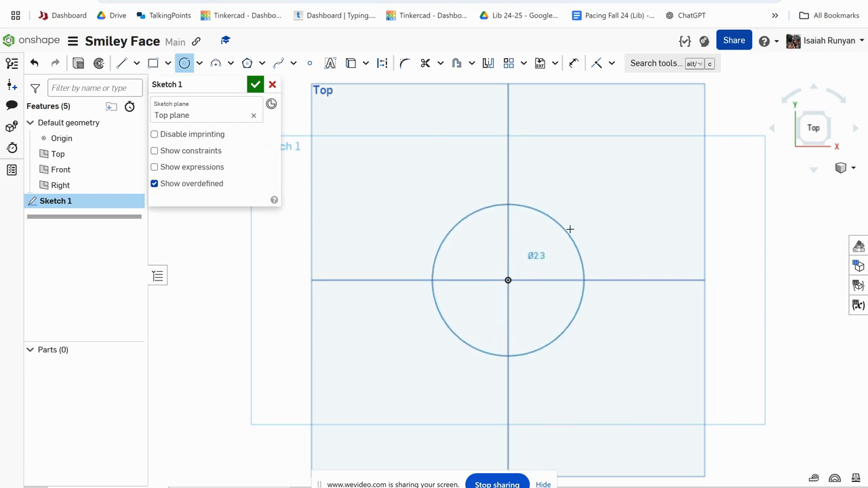
{"action": "left_click", "coordinate": [583, 210]}
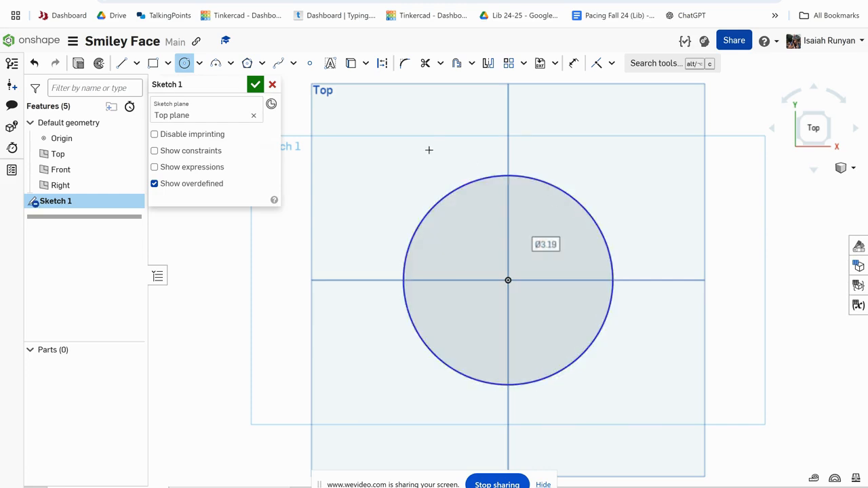
{"action": "right_click_drag", "start_coordinate": [445, 237], "coordinate": [453, 198]}
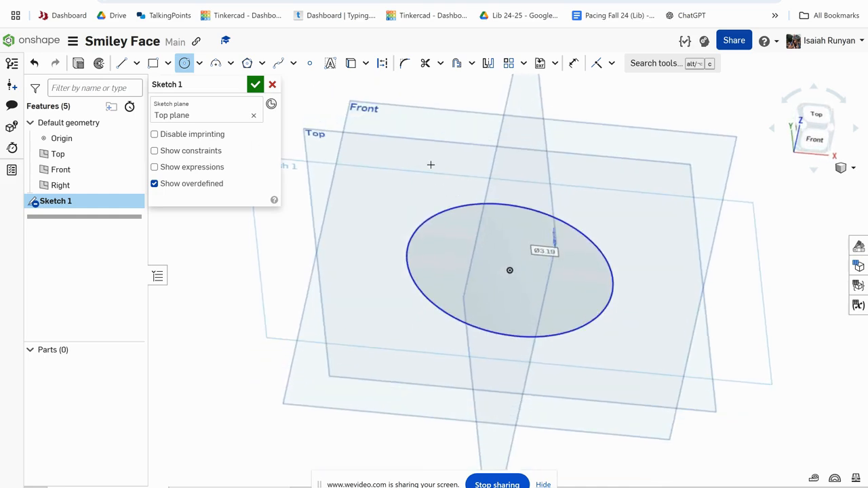
{"action": "left_click", "coordinate": [816, 115]}
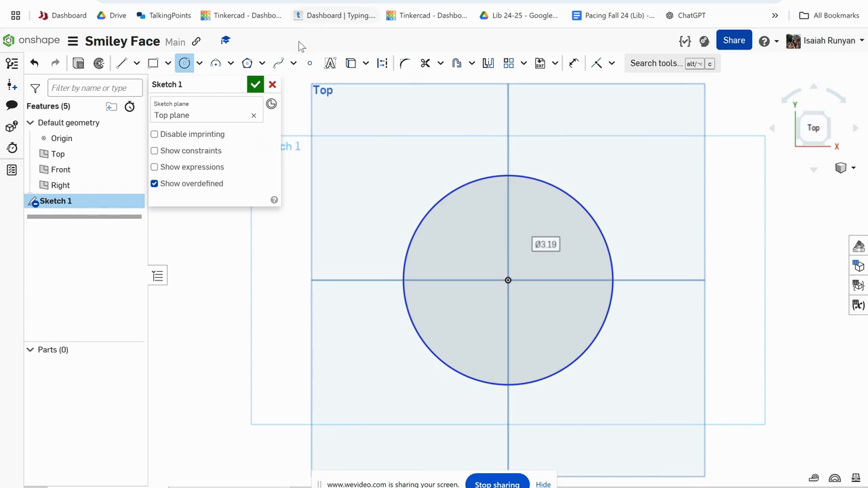
{"action": "left_click", "coordinate": [256, 85]}
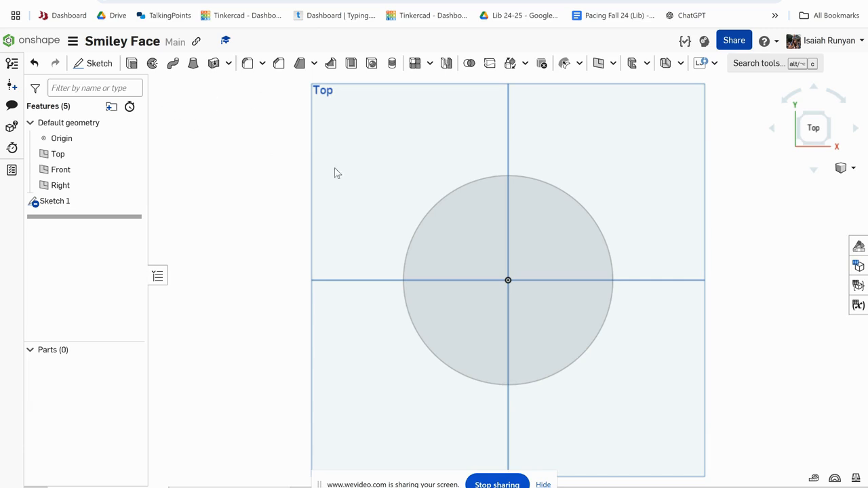
Extrude the sketched circle as a new blind solid with a depth of 6 in
{"action": "left_click", "coordinate": [132, 66]}
{"action": "left_click", "coordinate": [466, 241]}
{"action": "right_click_drag", "start_coordinate": [678, 284], "coordinate": [691, 241]}
{"action": "left_click_drag", "start_coordinate": [517, 254], "coordinate": [510, 288]}
{"action": "mouse_move", "coordinate": [690, 293]}
{"action": "right_mouse_down"}
{"action": "mouse_move", "coordinate": [684, 316]}
{"action": "mouse_move", "coordinate": [687, 303]}
{"action": "right_mouse_up"}
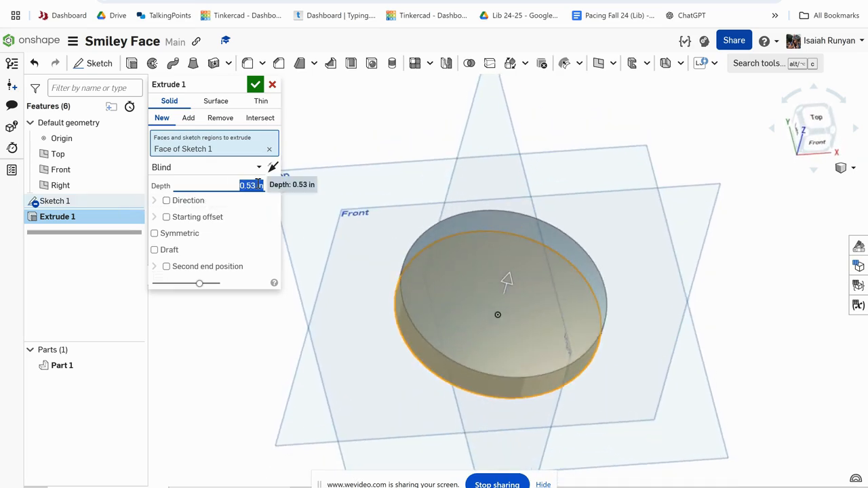
{"action": "type", "text": "6"}
{"action": "key", "text": "Return"}
{"action": "left_click", "coordinate": [255, 84]}
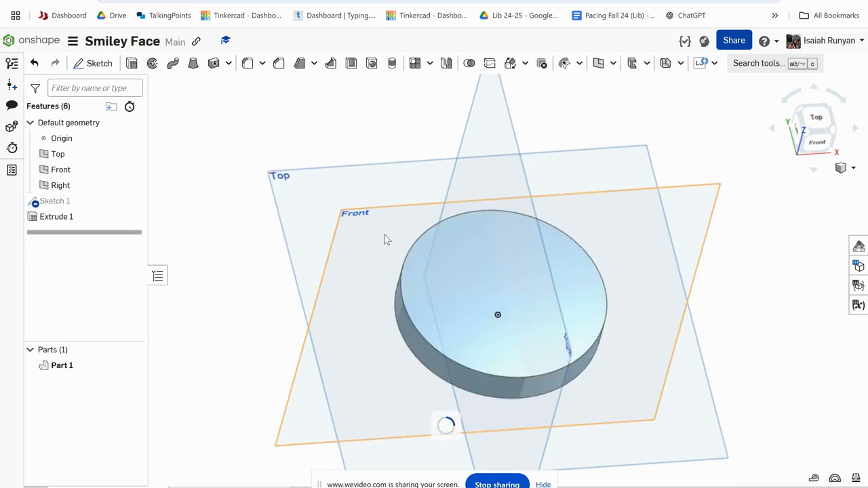
Edit the circle's extrusion to reduce its depth to about 0.64 in, and look at the disc from the top
{"action": "double_click", "coordinate": [85, 218]}
{"action": "left_click", "coordinate": [255, 186]}
{"action": "scroll", "coordinate": [426, 191], "scroll_direction": "up", "scroll_amount": 3}
{"action": "scroll", "coordinate": [426, 187], "scroll_direction": "down", "scroll_amount": 5}
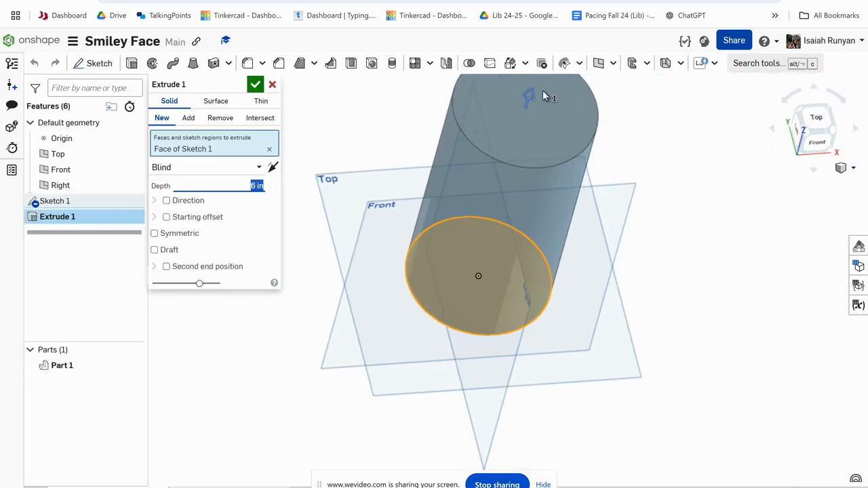
{"action": "left_click_drag", "start_coordinate": [533, 98], "coordinate": [512, 261]}
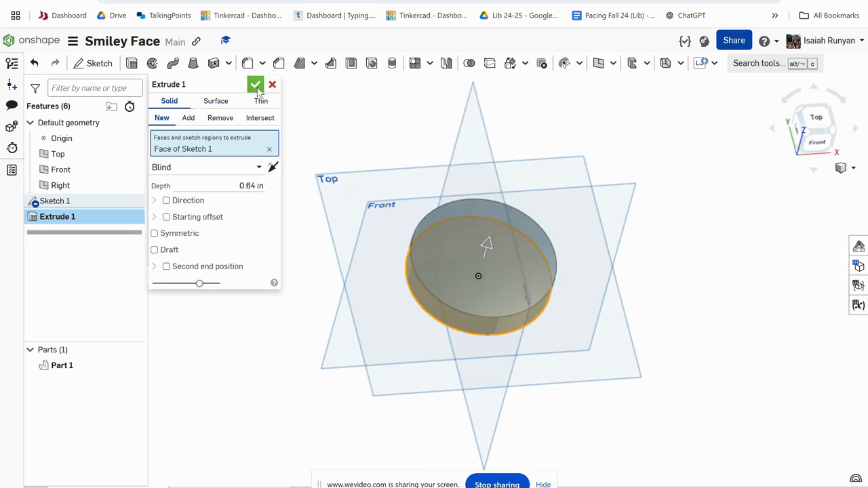
{"action": "left_click", "coordinate": [255, 84]}
{"action": "right_click_drag", "start_coordinate": [443, 349], "coordinate": [434, 401]}
{"action": "left_click", "coordinate": [808, 126]}
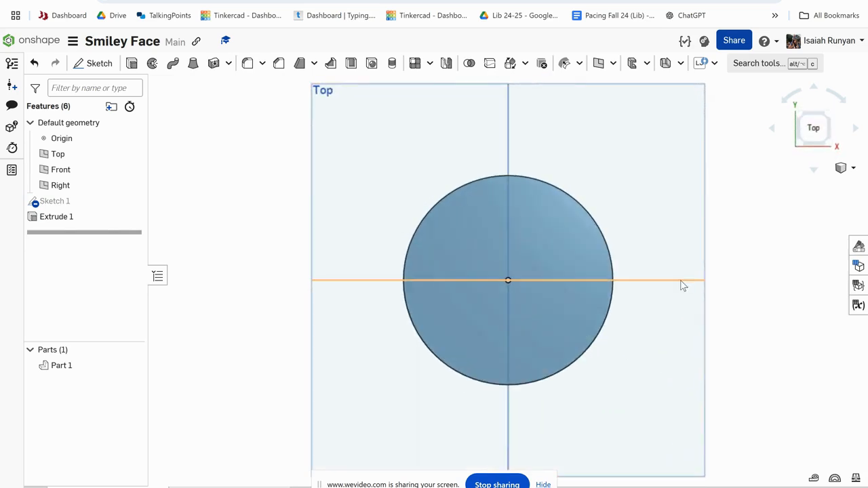
Start a sketch on the disc's top face and draw two side-by-side eye circles, each about 0.72 in in diameter, above the center
{"action": "left_click", "coordinate": [100, 63]}
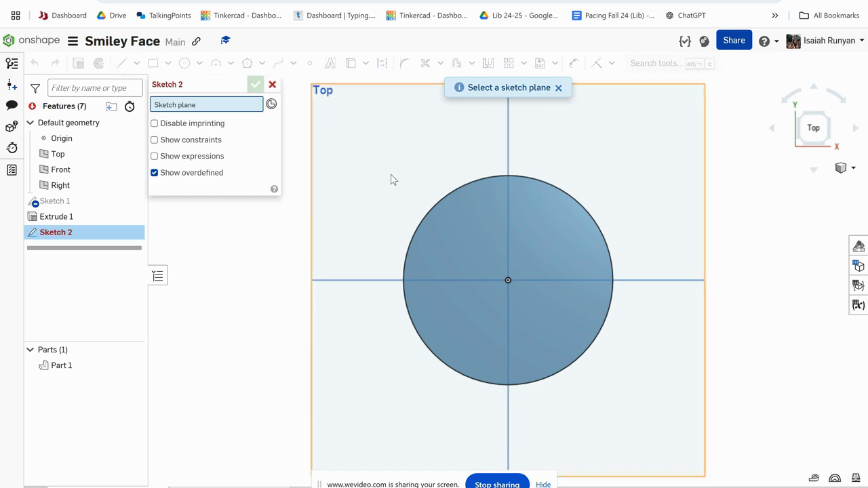
{"action": "left_click", "coordinate": [470, 249]}
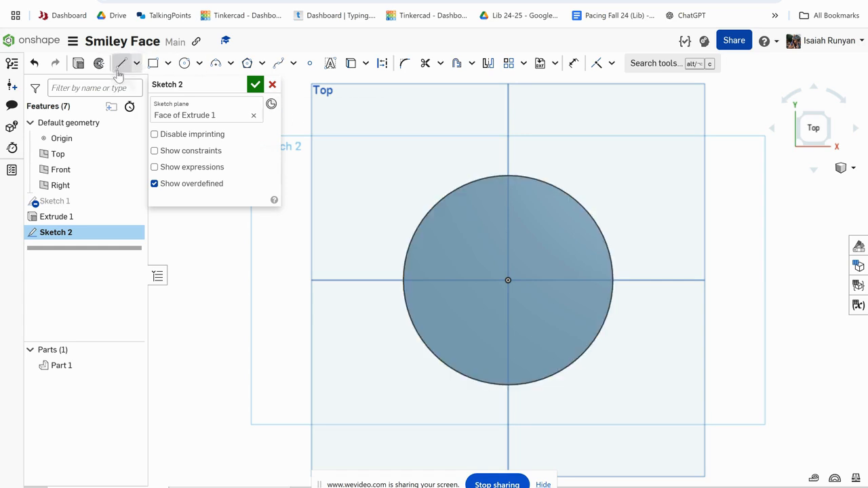
{"action": "left_click", "coordinate": [185, 64]}
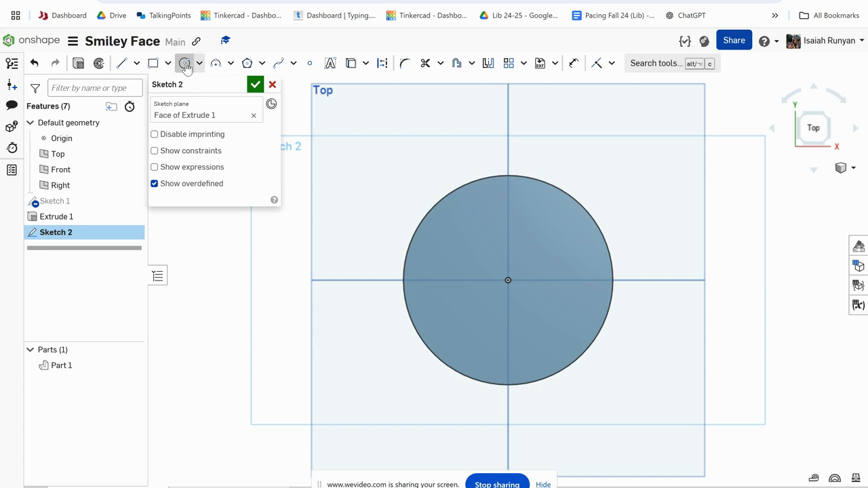
{"action": "left_click", "coordinate": [468, 233]}
{"action": "left_click", "coordinate": [488, 245]}
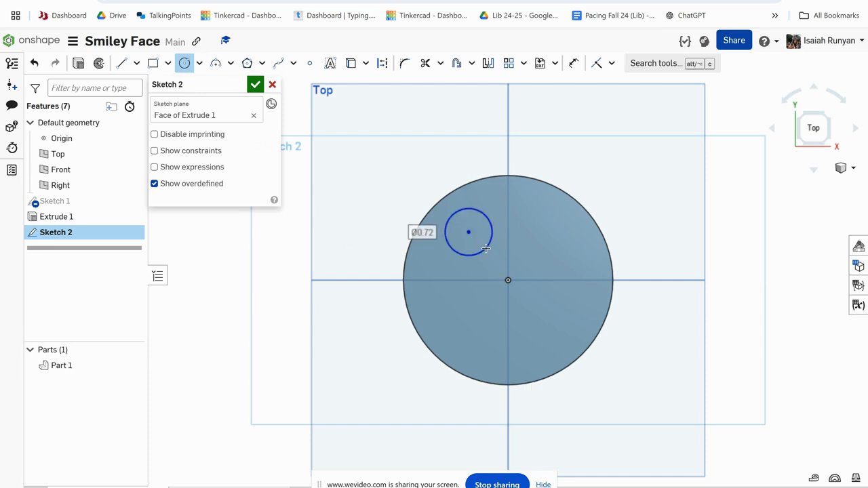
{"action": "left_click", "coordinate": [554, 254]}
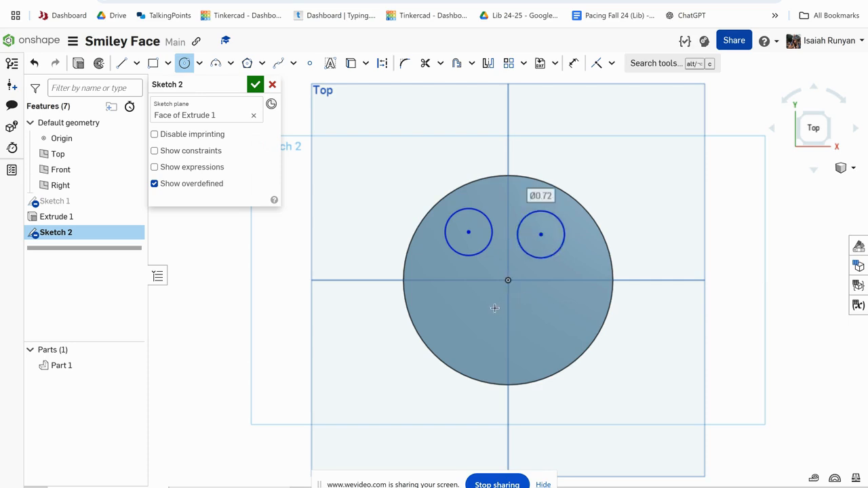
Sketch a nose circle about 0.7 in in diameter just below the two eyes and finish the sketch
{"action": "left_click", "coordinate": [518, 312]}
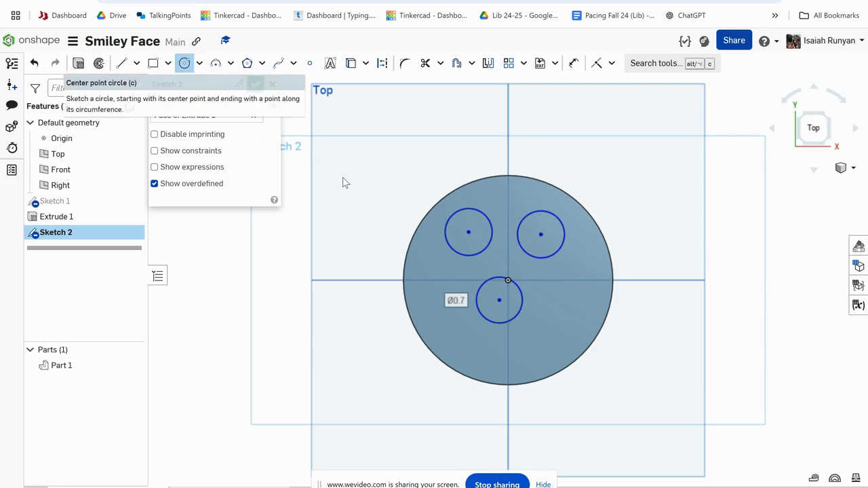
{"action": "right_click_drag", "start_coordinate": [384, 300], "coordinate": [387, 271]}
{"action": "left_click", "coordinate": [256, 87]}
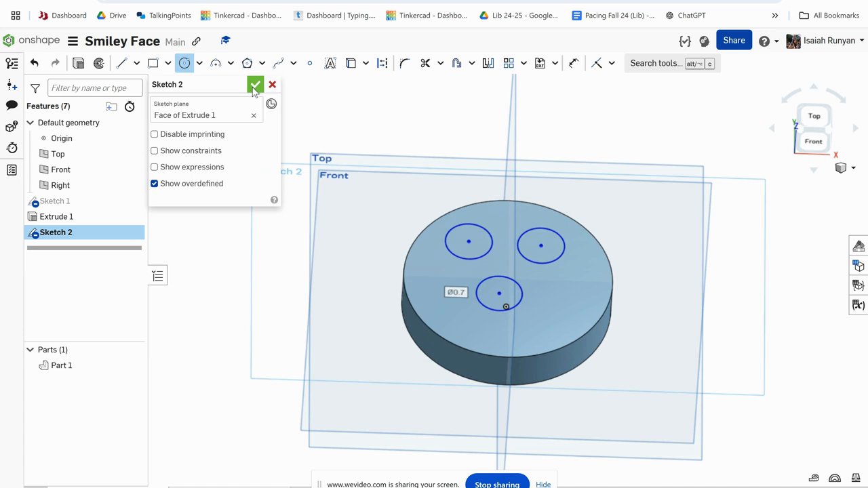
{"action": "left_click", "coordinate": [255, 85]}
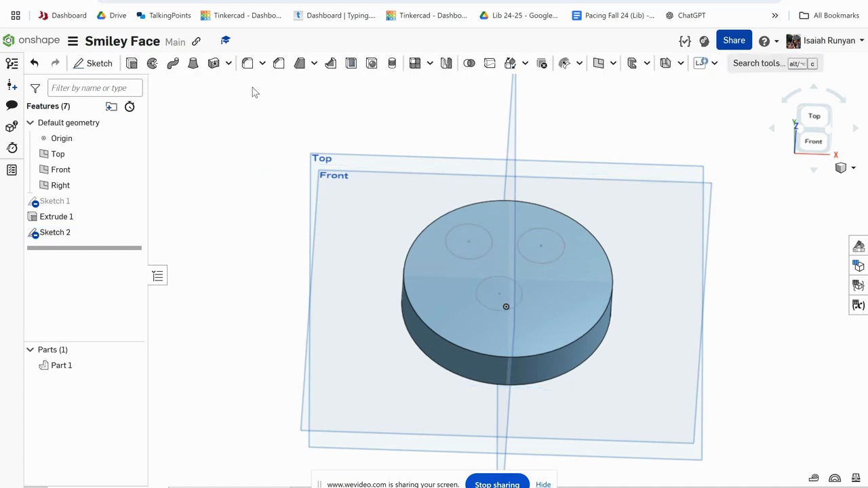
Cut the two eye circles through the disc with a blind Remove extrusion about 1.61 in deep
{"action": "left_click", "coordinate": [478, 252]}
{"action": "left_click", "coordinate": [552, 261]}
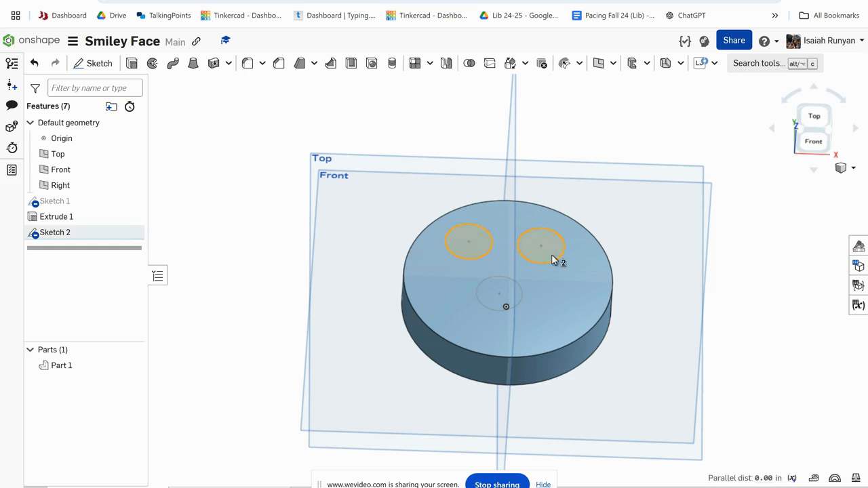
{"action": "left_click", "coordinate": [132, 63]}
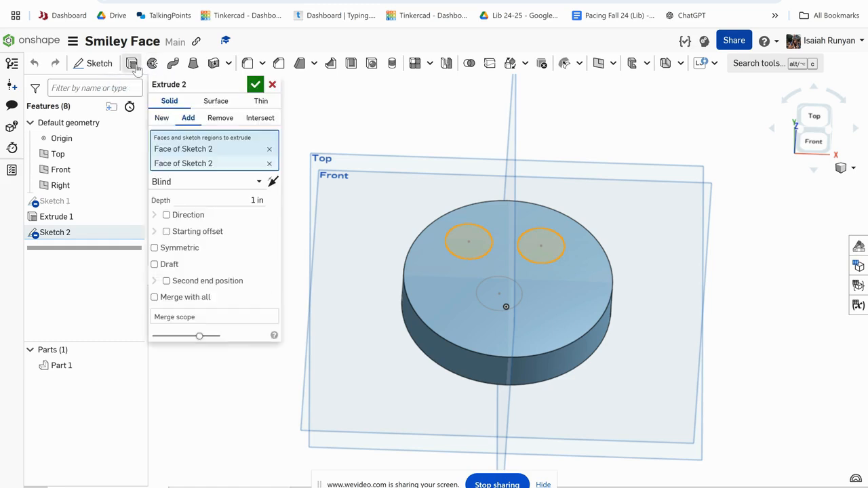
{"action": "right_click", "coordinate": [343, 286]}
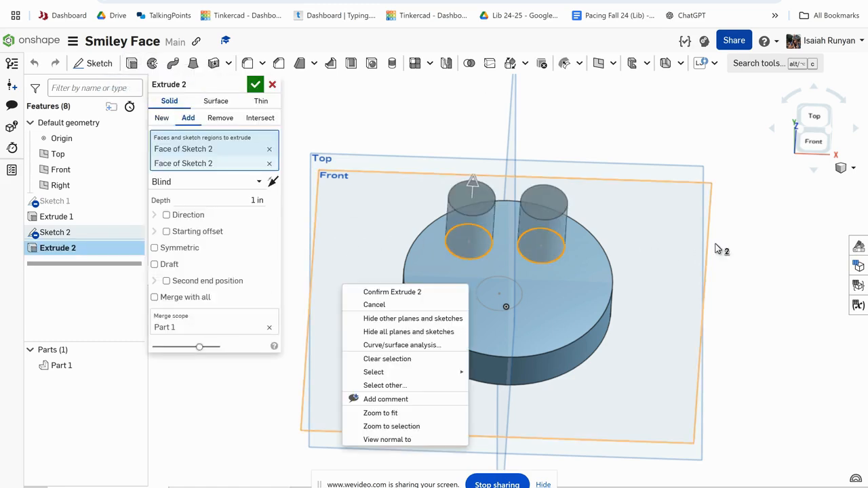
{"action": "right_click_drag", "start_coordinate": [631, 283], "coordinate": [450, 205]}
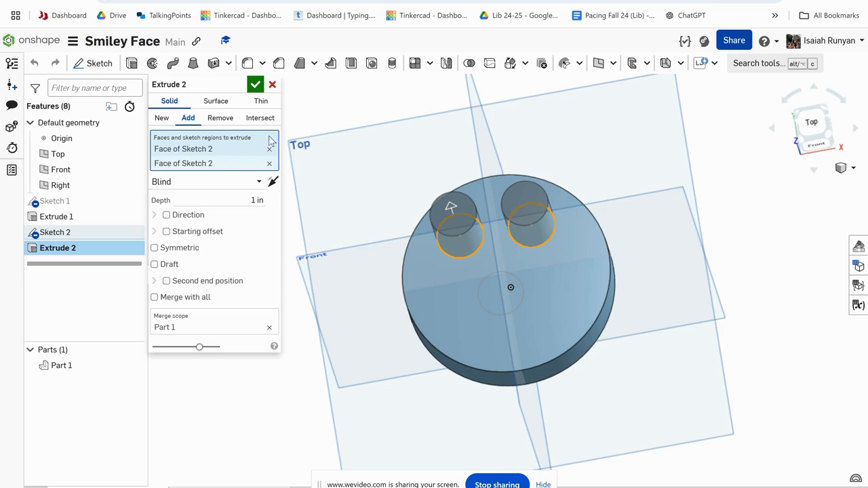
{"action": "left_click", "coordinate": [219, 118]}
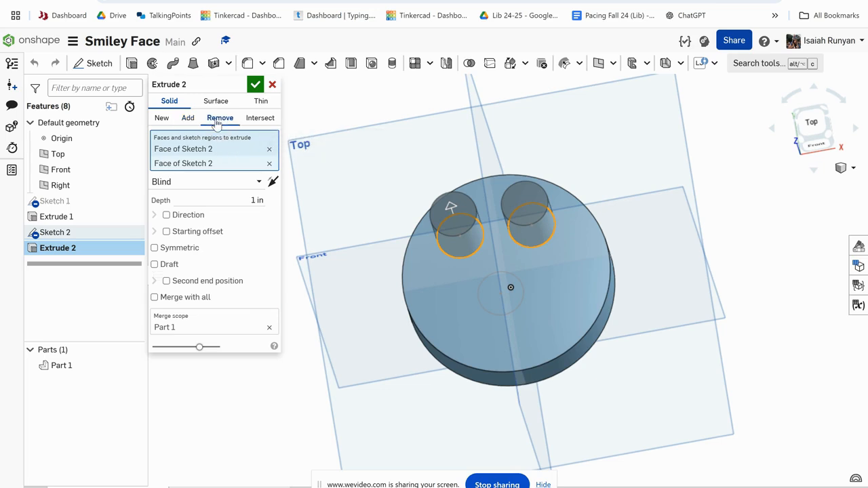
{"action": "right_click_drag", "start_coordinate": [538, 346], "coordinate": [600, 182]}
{"action": "left_click_drag", "start_coordinate": [600, 182], "coordinate": [636, 169]}
{"action": "right_click_drag", "start_coordinate": [582, 286], "coordinate": [658, 262]}
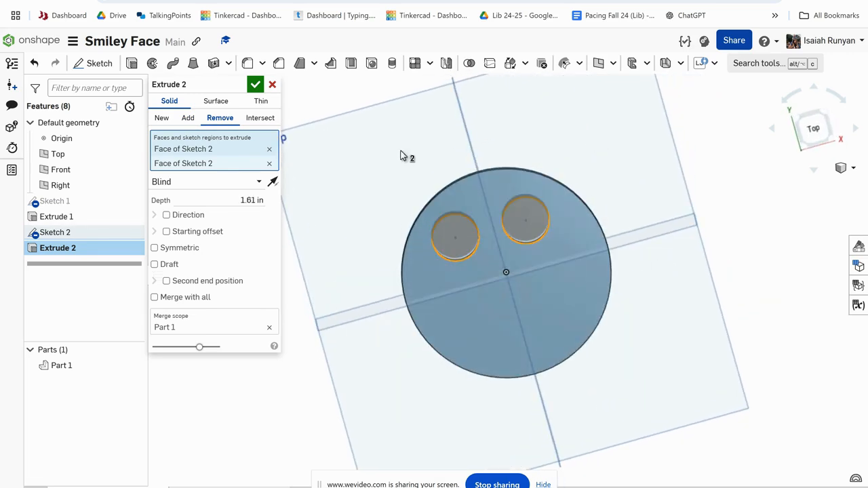
{"action": "left_click", "coordinate": [254, 84]}
{"action": "mouse_move", "coordinate": [285, 306]}
{"action": "right_mouse_down"}
{"action": "mouse_move", "coordinate": [278, 285]}
{"action": "mouse_move", "coordinate": [296, 332]}
{"action": "mouse_move", "coordinate": [293, 300]}
{"action": "right_mouse_up"}
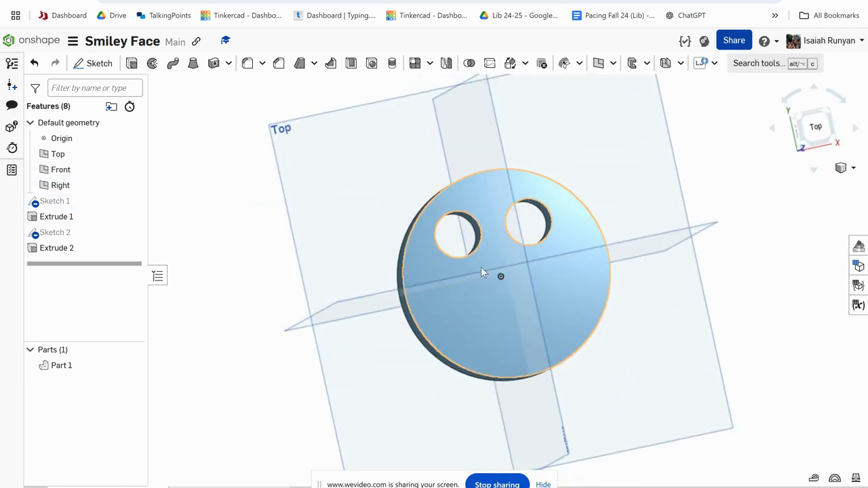
Reopen the eyes and nose sketch and extrude the nose circle outward from the disc as added material, about 2.64 in deep
{"action": "double_click", "coordinate": [62, 235]}
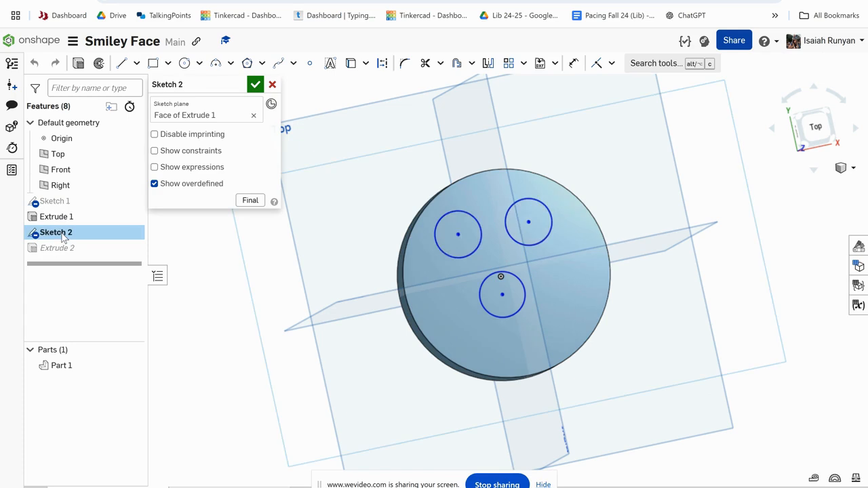
{"action": "left_click", "coordinate": [512, 312]}
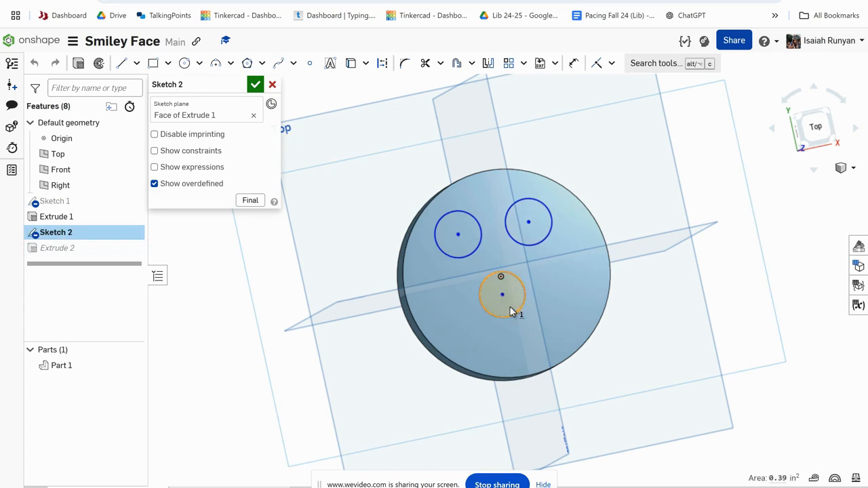
{"action": "left_click", "coordinate": [81, 64]}
{"action": "right_click_drag", "start_coordinate": [438, 355], "coordinate": [441, 229]}
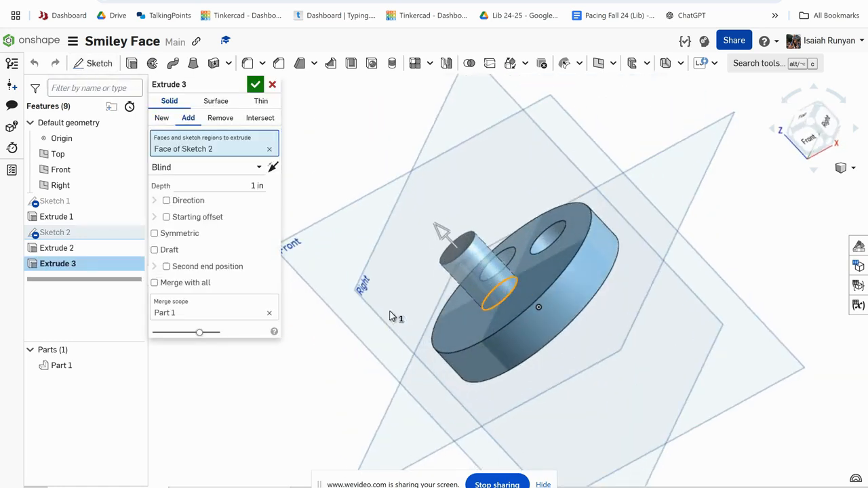
{"action": "left_click_drag", "start_coordinate": [441, 234], "coordinate": [375, 157]}
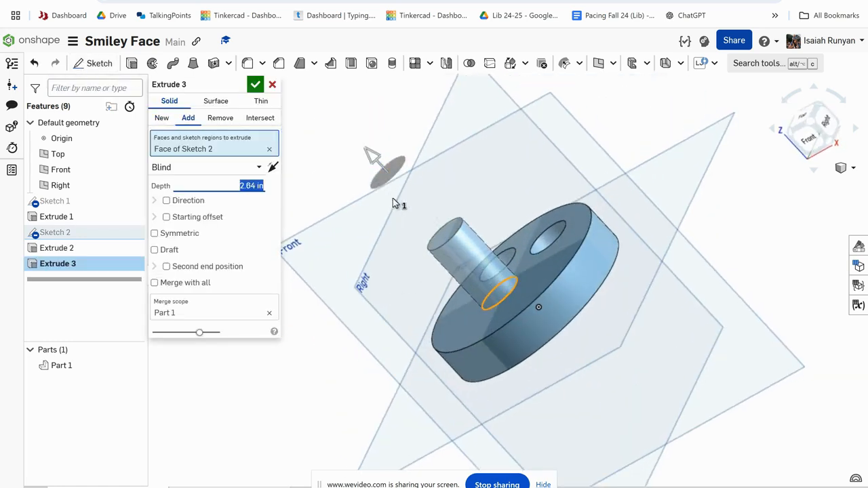
{"action": "key", "text": "shift+5"}
{"action": "right_click_drag", "start_coordinate": [416, 278], "coordinate": [421, 268]}
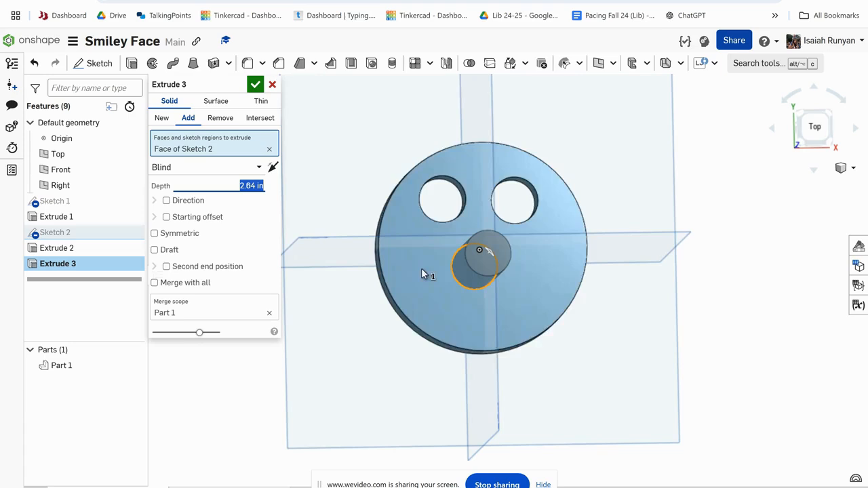
{"action": "left_click", "coordinate": [255, 85]}
{"action": "mouse_move", "coordinate": [334, 187]}
{"action": "right_mouse_down"}
{"action": "mouse_move", "coordinate": [331, 215]}
{"action": "mouse_move", "coordinate": [350, 204]}
{"action": "mouse_move", "coordinate": [355, 188]}
{"action": "mouse_move", "coordinate": [363, 200]}
{"action": "mouse_move", "coordinate": [334, 197]}
{"action": "right_mouse_up"}
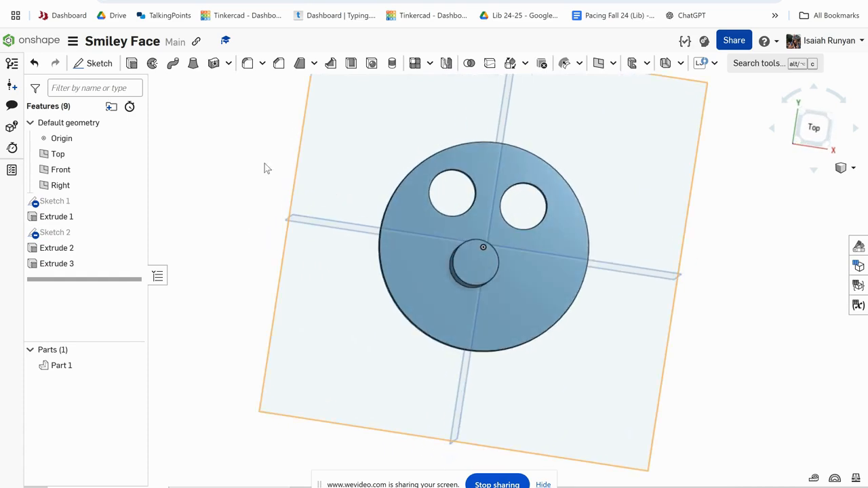
Start a new sketch on the disc's top face, viewed straight from above
{"action": "left_click", "coordinate": [813, 128]}
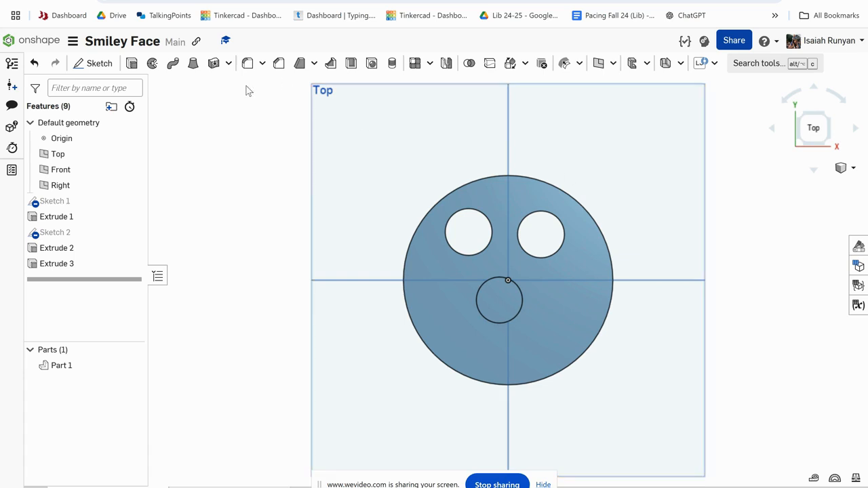
{"action": "left_click", "coordinate": [99, 63]}
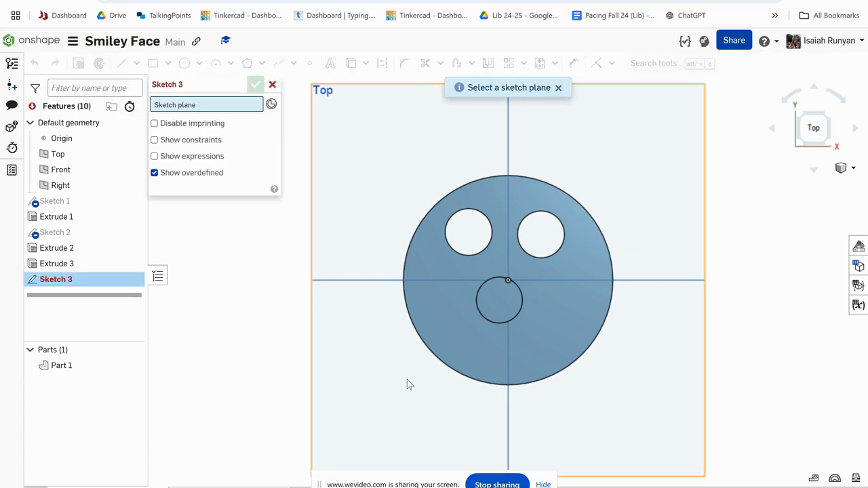
{"action": "left_click", "coordinate": [445, 333]}
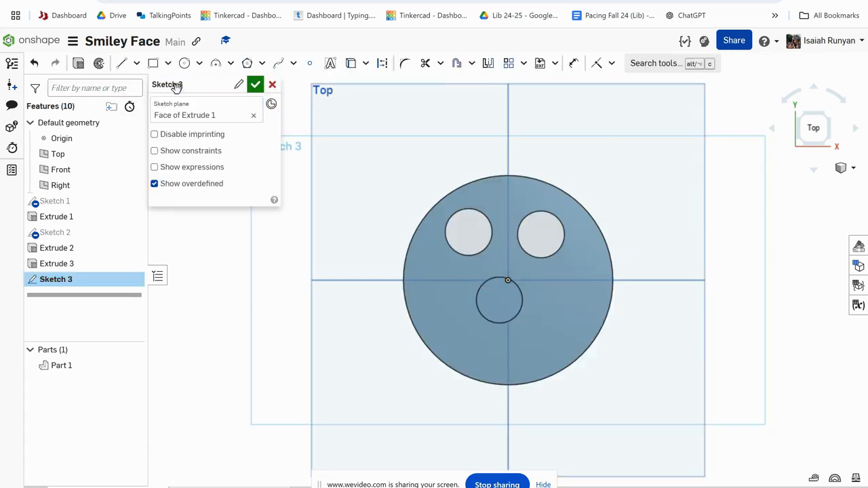
Sketch a closed, jagged mouth outline from connected straight lines below the nose, finish the sketch and select the mouth region
{"action": "left_click", "coordinate": [122, 64]}
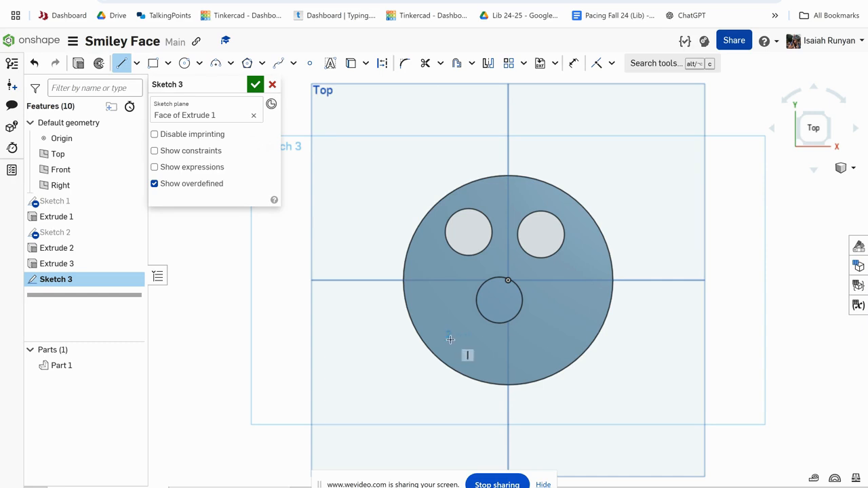
{"action": "left_click", "coordinate": [463, 363]}
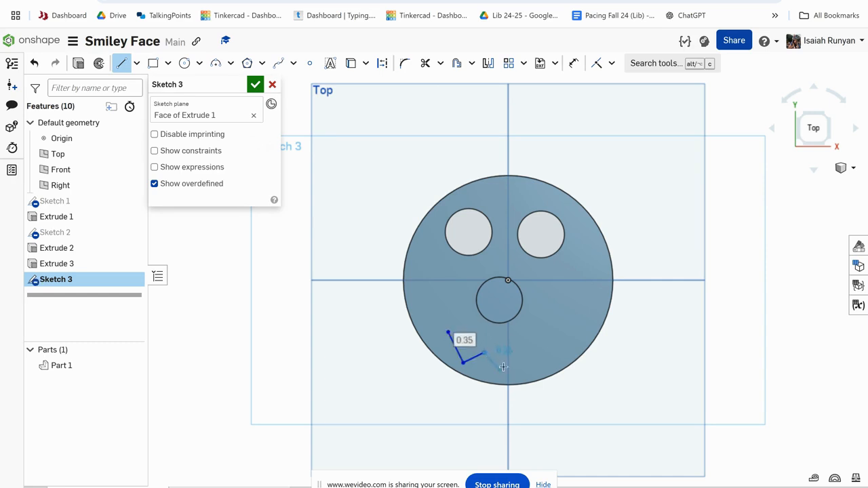
{"action": "left_click", "coordinate": [499, 369]}
{"action": "left_click", "coordinate": [524, 349]}
{"action": "left_click", "coordinate": [547, 376]}
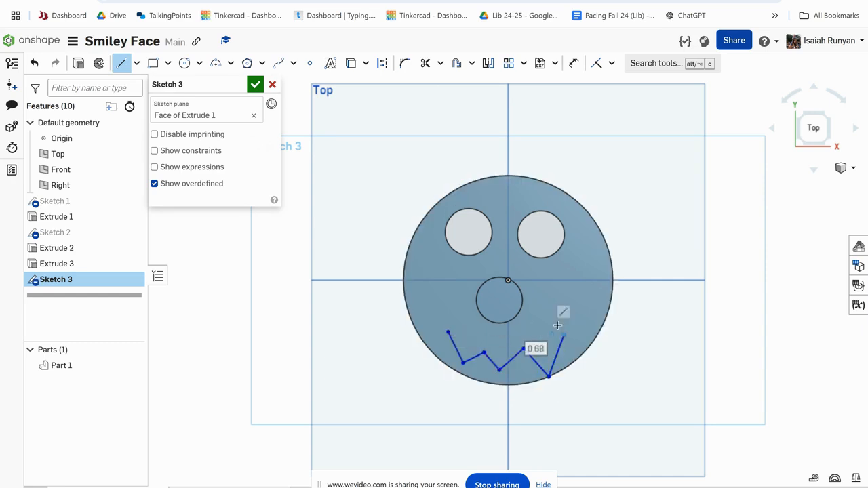
{"action": "left_click", "coordinate": [547, 307]}
{"action": "left_click", "coordinate": [529, 332]}
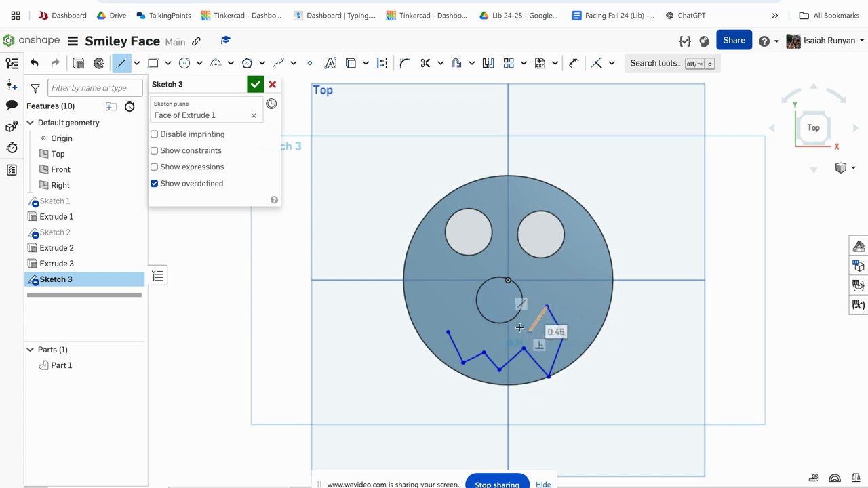
{"action": "left_click", "coordinate": [471, 331]}
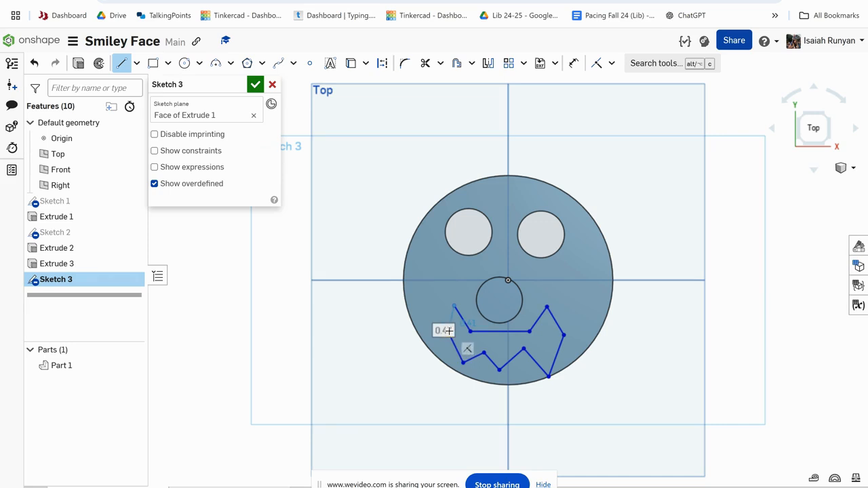
{"action": "left_click", "coordinate": [445, 333]}
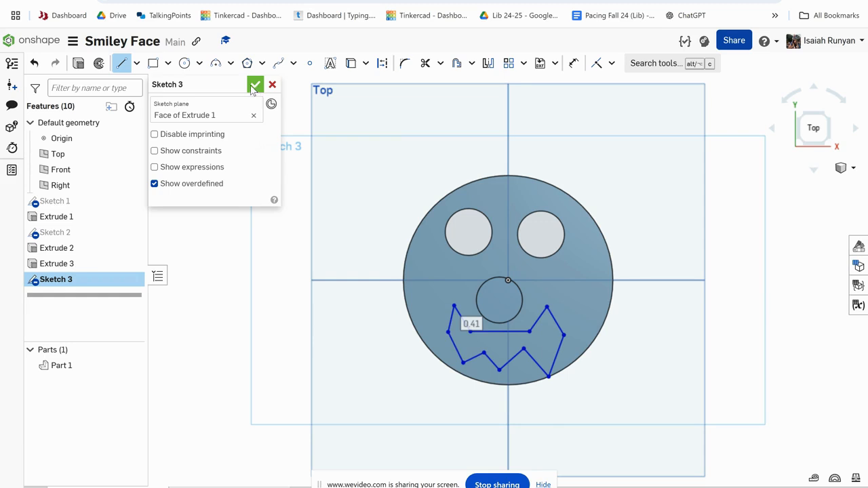
{"action": "left_click", "coordinate": [254, 86]}
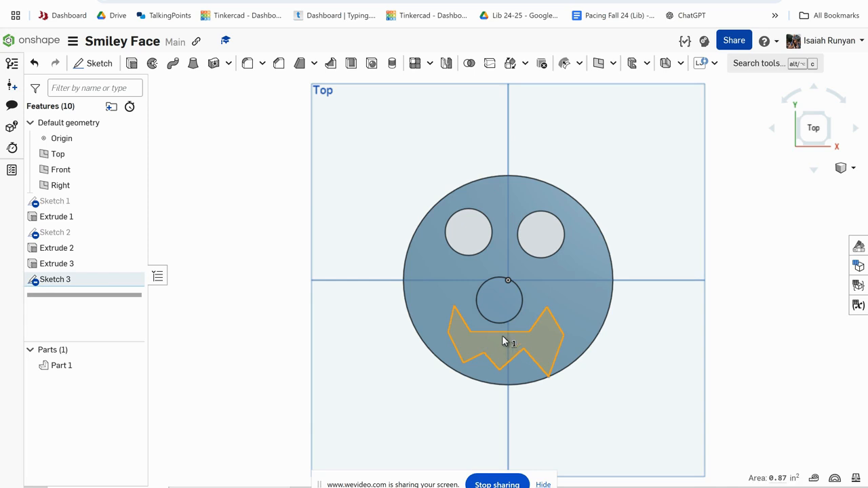
{"action": "left_click", "coordinate": [131, 63]}
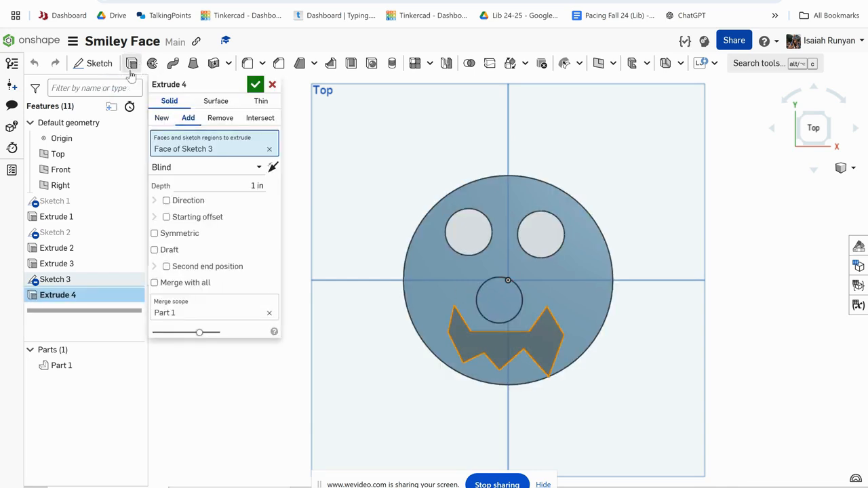
{"action": "left_click", "coordinate": [225, 119]}
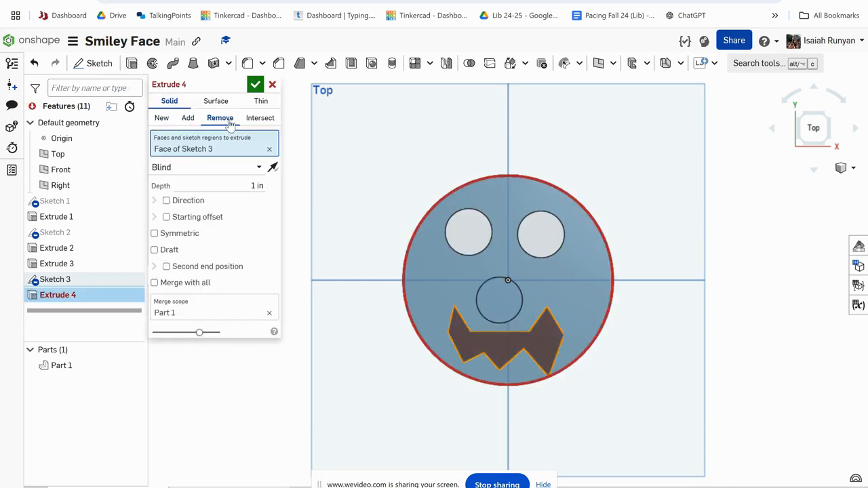
{"action": "left_click", "coordinate": [272, 84]}
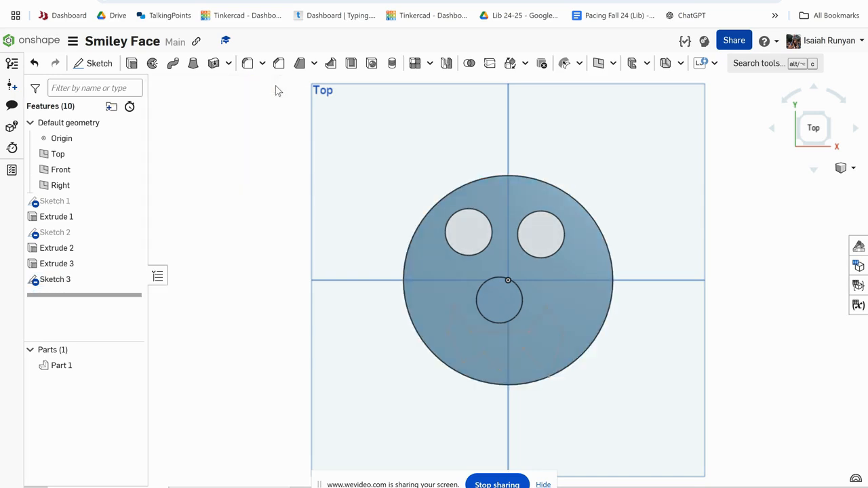
Cut the mouth region through the disc with a blind Remove extrusion about 2.36 in deep
{"action": "left_click", "coordinate": [133, 63]}
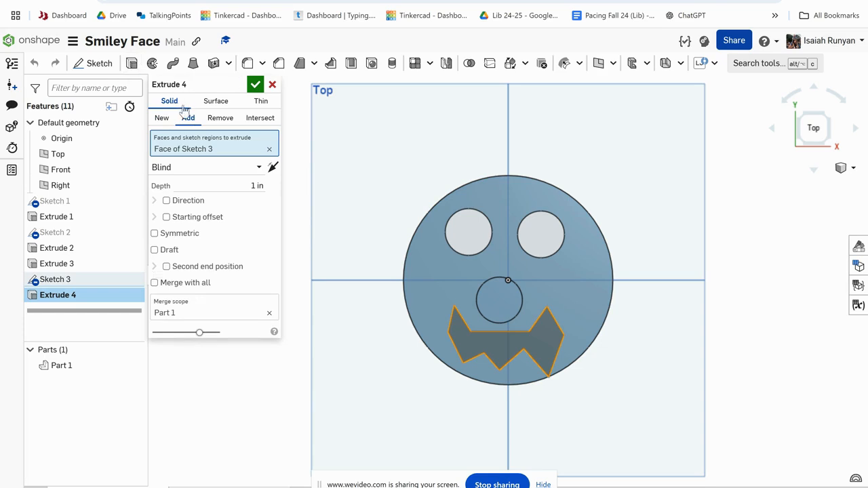
{"action": "left_click", "coordinate": [218, 118]}
{"action": "right_click_drag", "start_coordinate": [389, 419], "coordinate": [372, 362]}
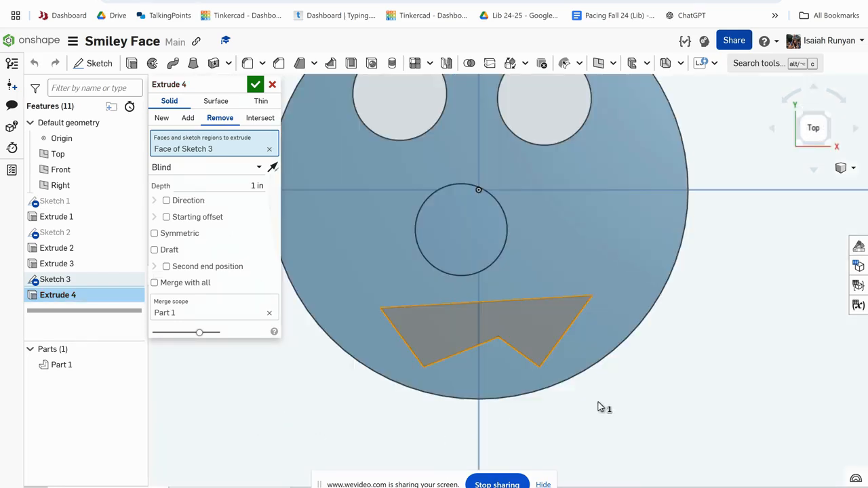
{"action": "mouse_move", "coordinate": [659, 392]}
{"action": "right_mouse_down"}
{"action": "mouse_move", "coordinate": [636, 397]}
{"action": "mouse_move", "coordinate": [652, 402]}
{"action": "mouse_move", "coordinate": [657, 392]}
{"action": "mouse_move", "coordinate": [646, 402]}
{"action": "right_mouse_up"}
{"action": "scroll", "coordinate": [646, 408], "scroll_direction": "down", "scroll_amount": 2}
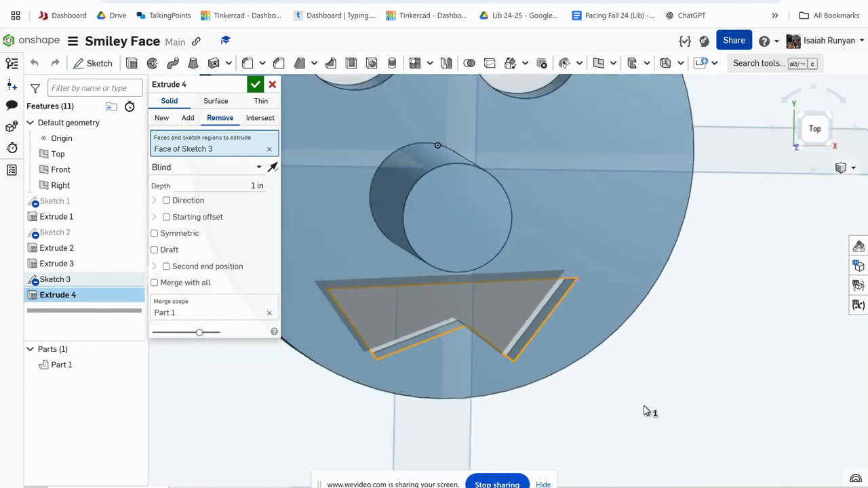
{"action": "scroll", "coordinate": [645, 409], "scroll_direction": "up", "scroll_amount": 4}
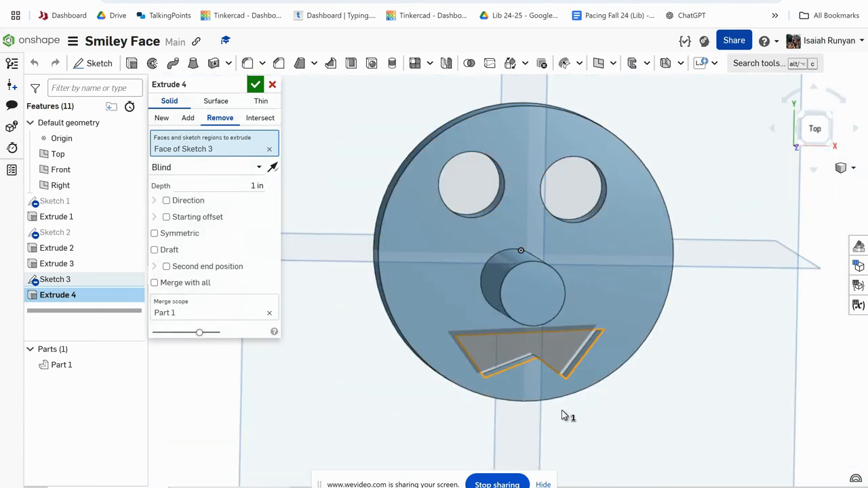
{"action": "left_click", "coordinate": [814, 129]}
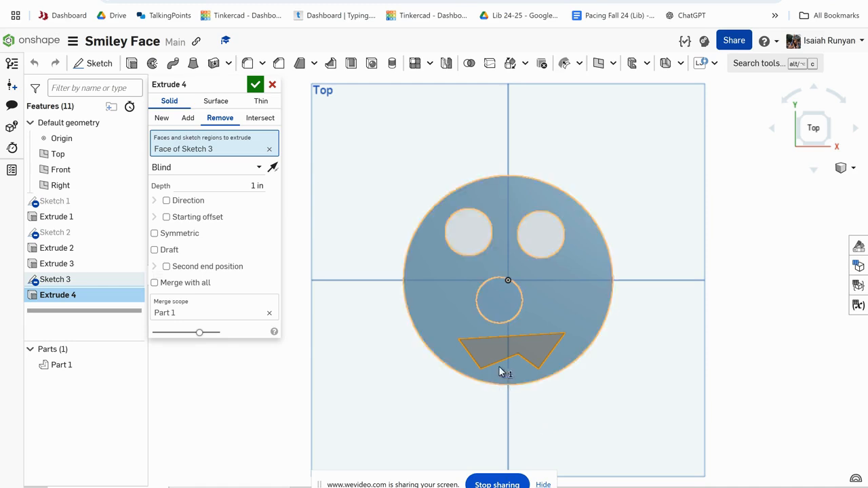
{"action": "right_click_drag", "start_coordinate": [522, 376], "coordinate": [361, 282]}
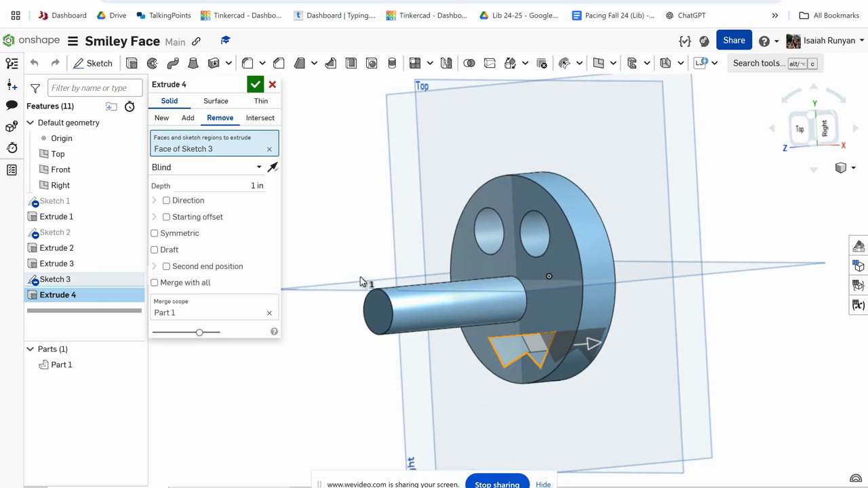
{"action": "left_click", "coordinate": [217, 117]}
{"action": "left_click_drag", "start_coordinate": [590, 348], "coordinate": [668, 358]}
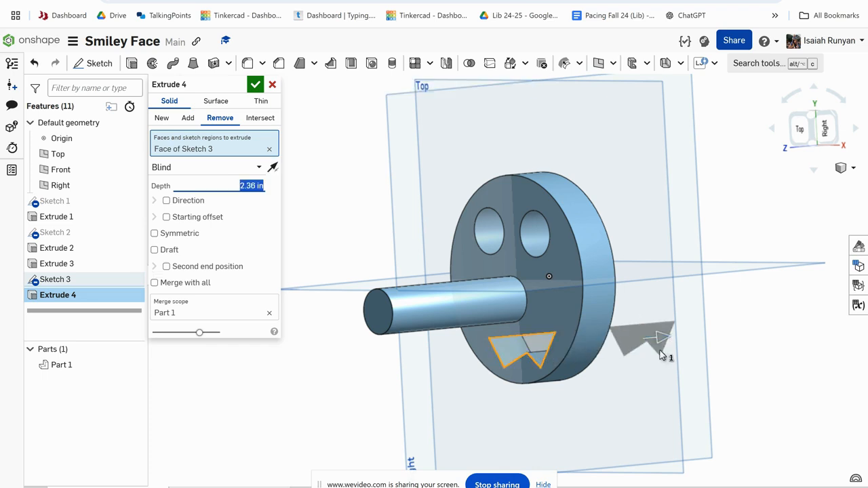
{"action": "left_click", "coordinate": [256, 84]}
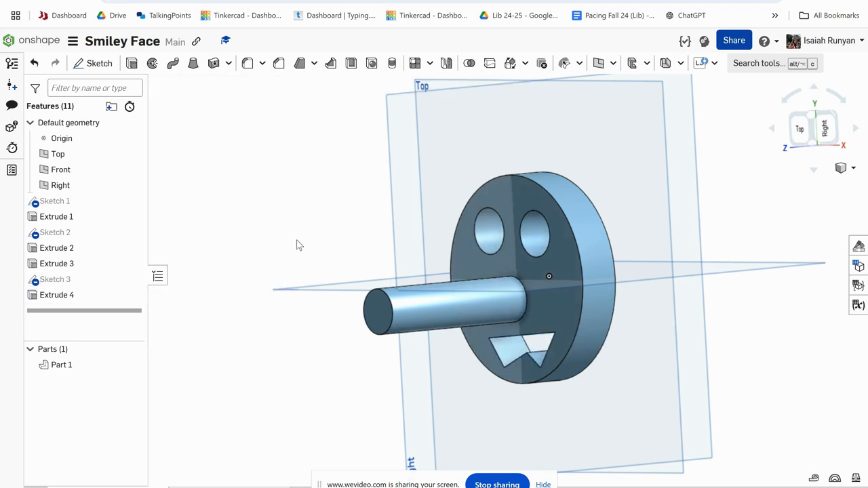
Rename the finished part as Smiley Face
{"action": "key", "text": "shift+5"}
{"action": "scroll", "coordinate": [336, 232], "scroll_direction": "up", "scroll_amount": 1}
{"action": "mouse_move", "coordinate": [330, 236]}
{"action": "right_mouse_down"}
{"action": "mouse_move", "coordinate": [336, 233]}
{"action": "mouse_move", "coordinate": [323, 230]}
{"action": "mouse_move", "coordinate": [323, 250]}
{"action": "mouse_move", "coordinate": [316, 243]}
{"action": "right_mouse_up"}
{"action": "scroll", "coordinate": [336, 232], "scroll_direction": "down", "scroll_amount": 2}
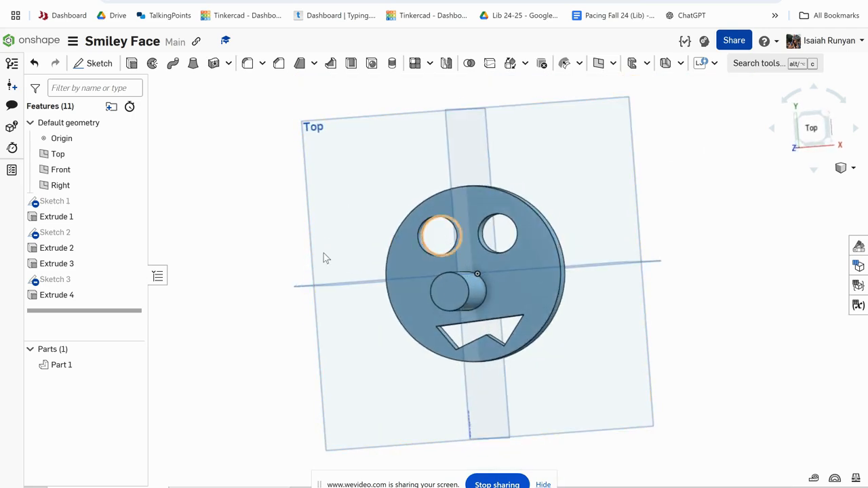
{"action": "right_click", "coordinate": [69, 370]}
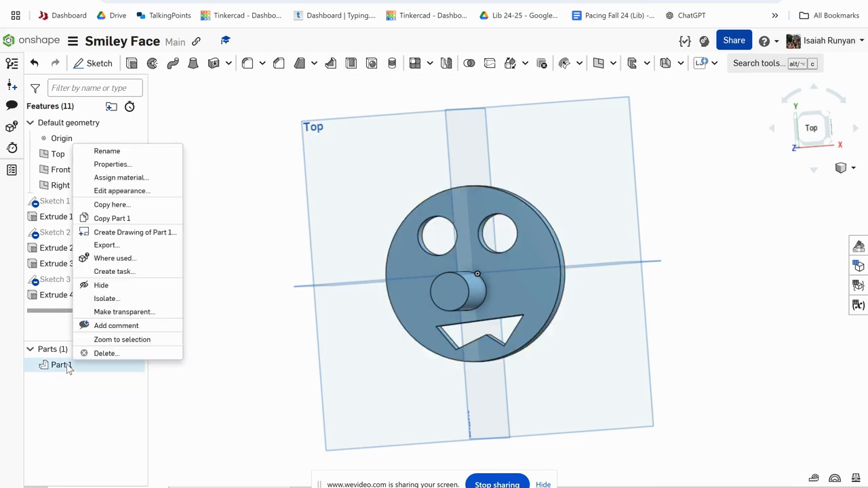
{"action": "left_click", "coordinate": [162, 150]}
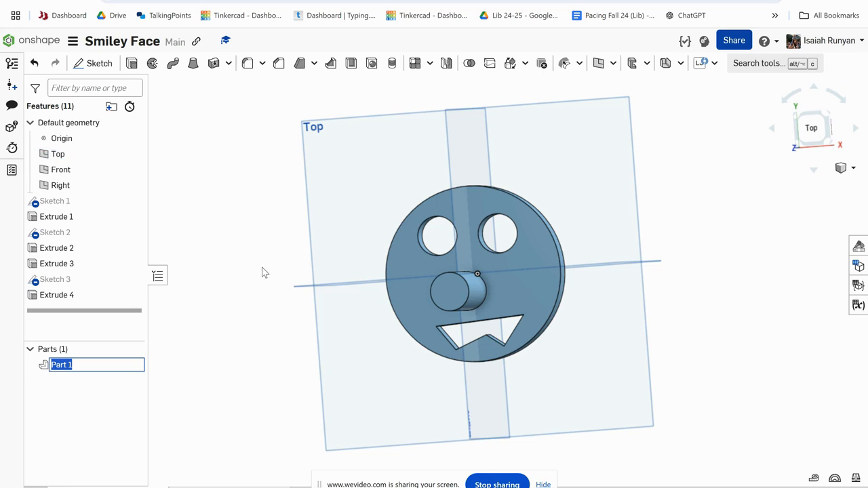
{"action": "type", "text": "S"}
{"action": "key", "text": "BackSpace"}
{"action": "type", "text": "SMi"}
{"action": "left_click", "coordinate": [231, 270]}
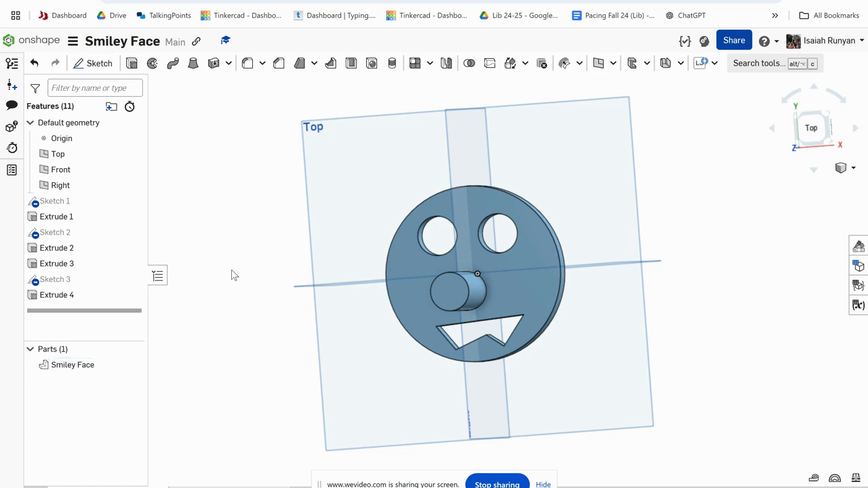
Change the Smiley Face part's appearance to the purple palette colour AE55BC
{"action": "right_click", "coordinate": [74, 366]}
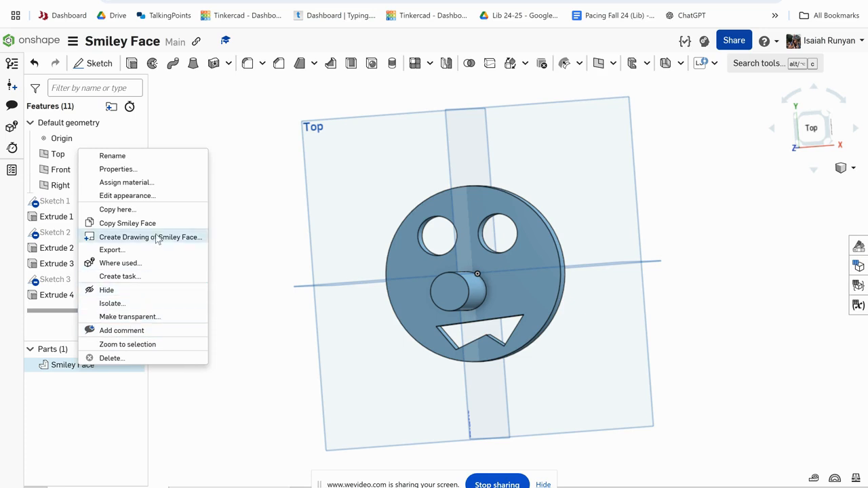
{"action": "left_click", "coordinate": [163, 197]}
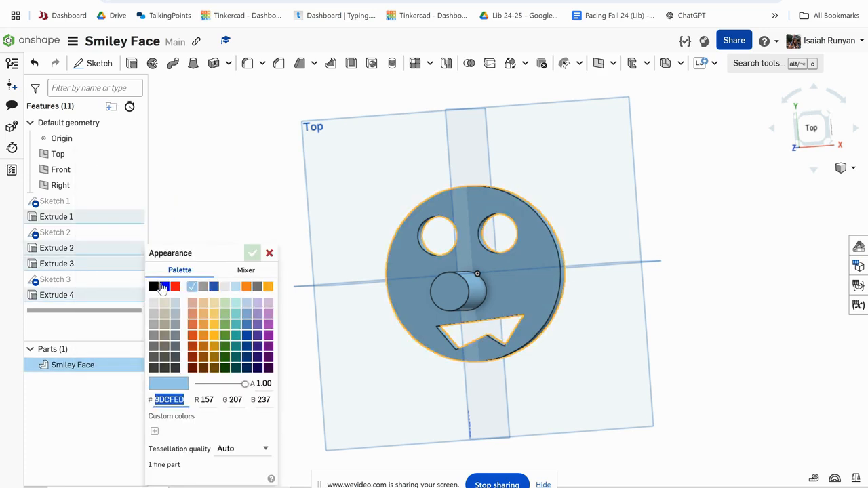
{"action": "left_click", "coordinate": [267, 337]}
{"action": "left_click", "coordinate": [269, 327]}
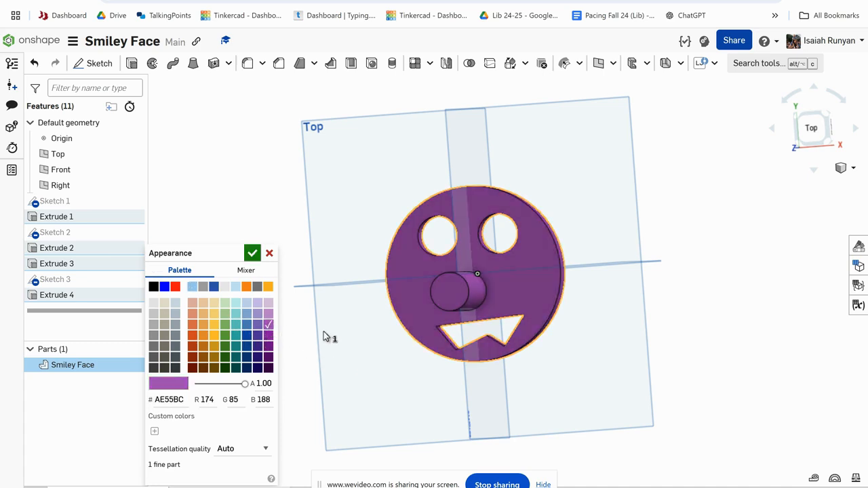
{"action": "left_click", "coordinate": [251, 255]}
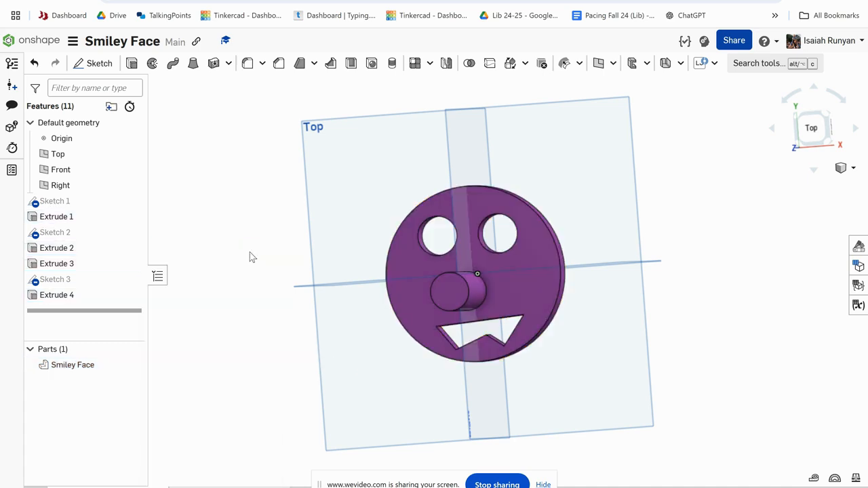
Search the Onshape Material Library for steel and assign Stainless Steel 2205 to the Smiley Face part
{"action": "right_click", "coordinate": [71, 366]}
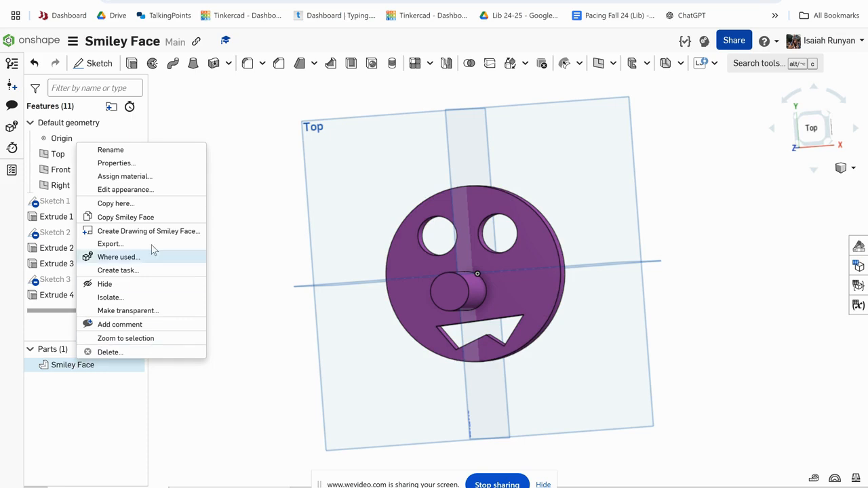
{"action": "left_click", "coordinate": [148, 179]}
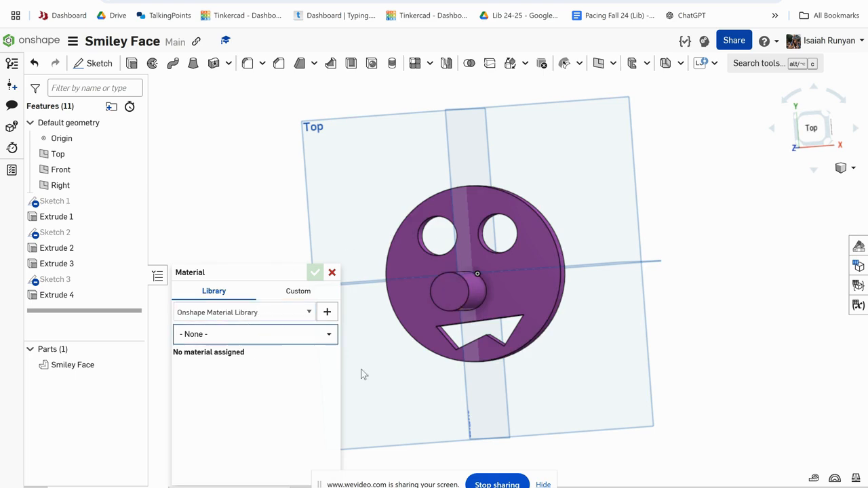
{"action": "right_click_drag", "start_coordinate": [544, 417], "coordinate": [514, 413]}
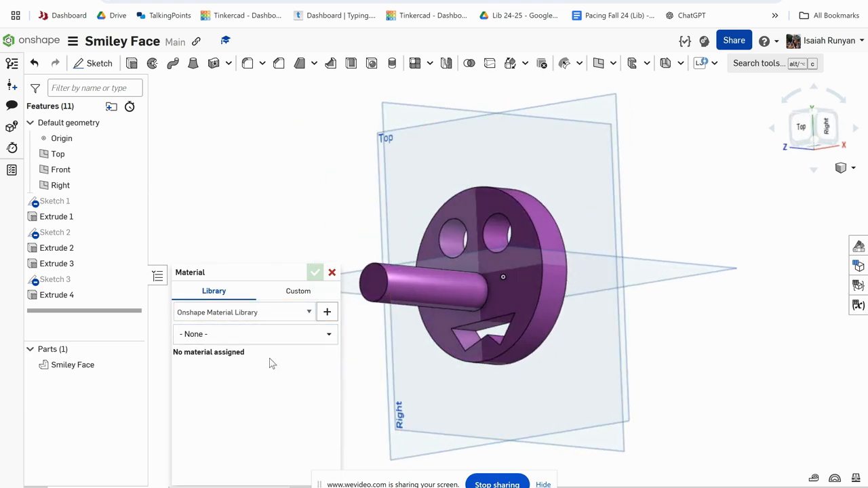
{"action": "left_click", "coordinate": [230, 333]}
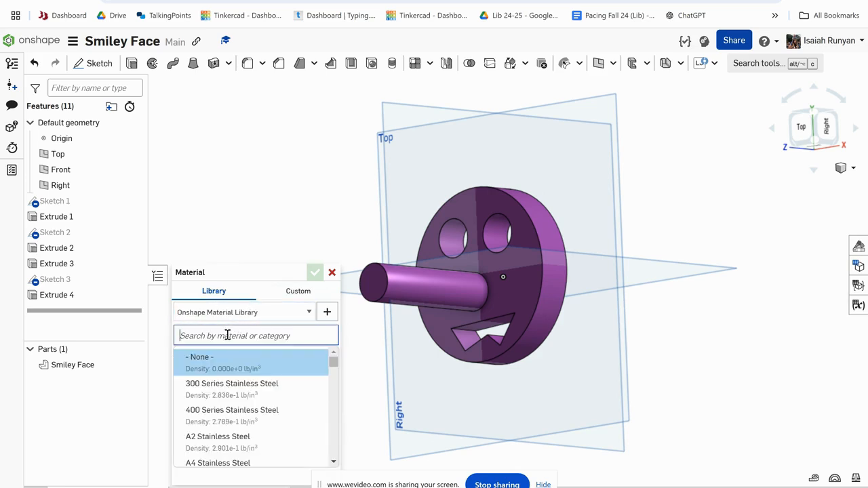
{"action": "type", "text": "steel"}
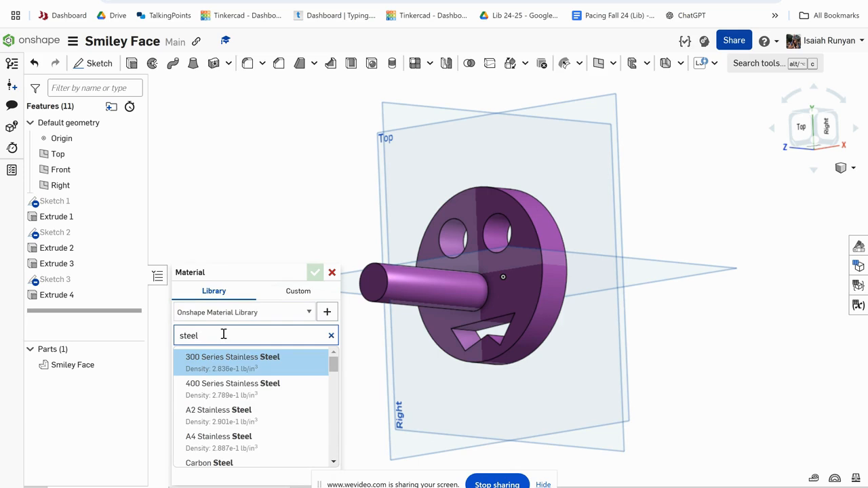
{"action": "scroll", "coordinate": [210, 434], "scroll_direction": "down", "scroll_amount": 5}
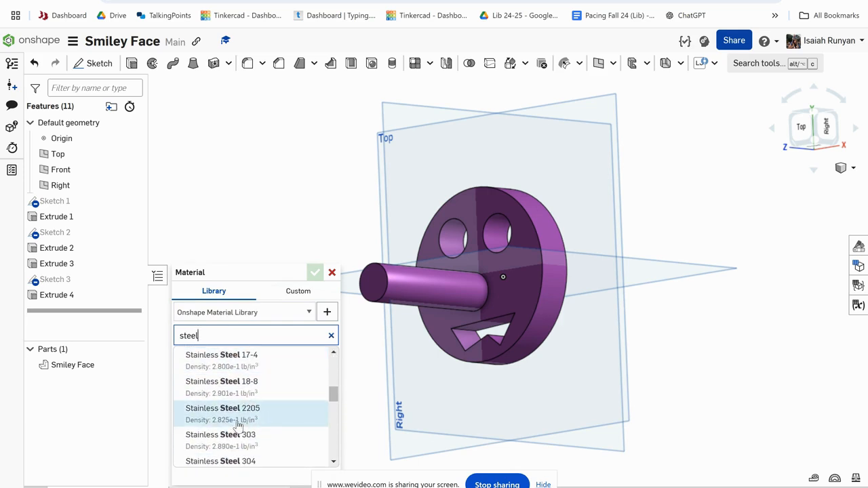
{"action": "left_click", "coordinate": [243, 414]}
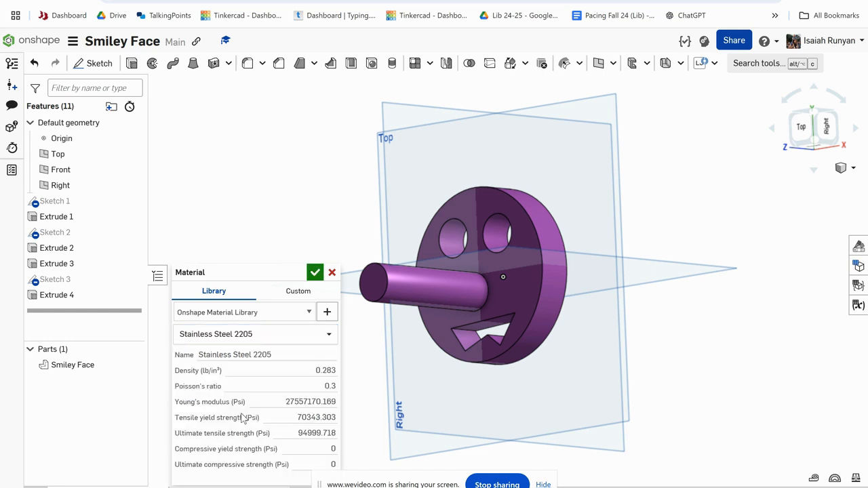
{"action": "left_click", "coordinate": [315, 273]}
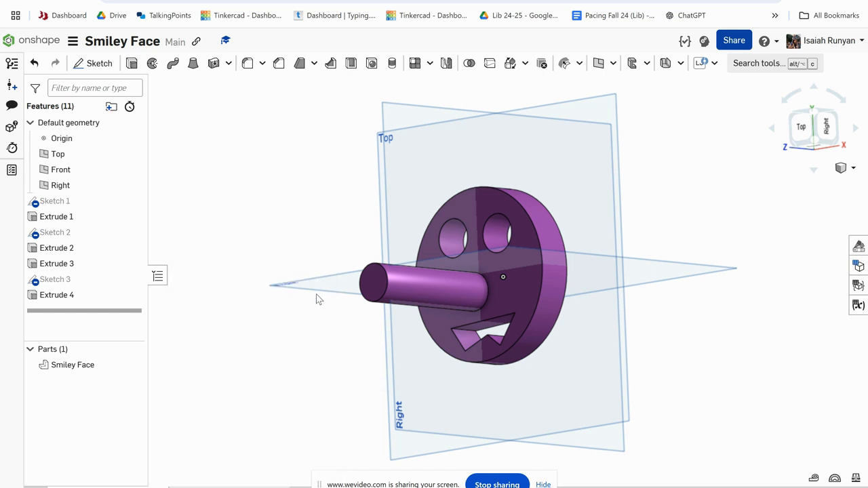
Measure the mass and section properties of the Smiley Face part and inspect its volume
{"action": "left_click", "coordinate": [856, 479]}
{"action": "middle_click_drag", "start_coordinate": [570, 295], "coordinate": [632, 306]}
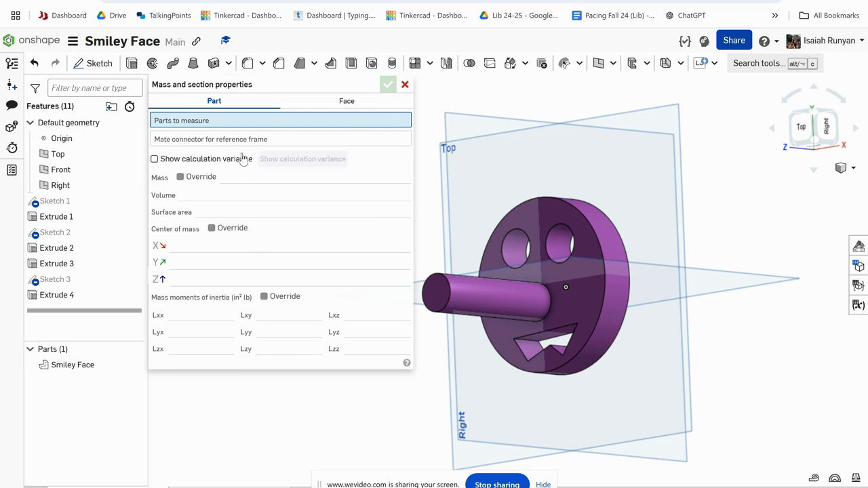
{"action": "left_click", "coordinate": [530, 254]}
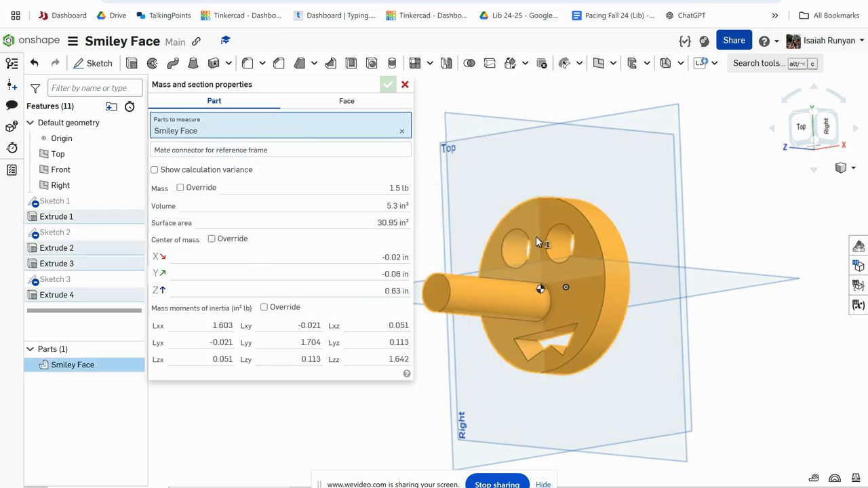
{"action": "left_click_drag", "start_coordinate": [466, 389], "coordinate": [481, 399]}
{"action": "right_click_drag", "start_coordinate": [525, 401], "coordinate": [525, 421]}
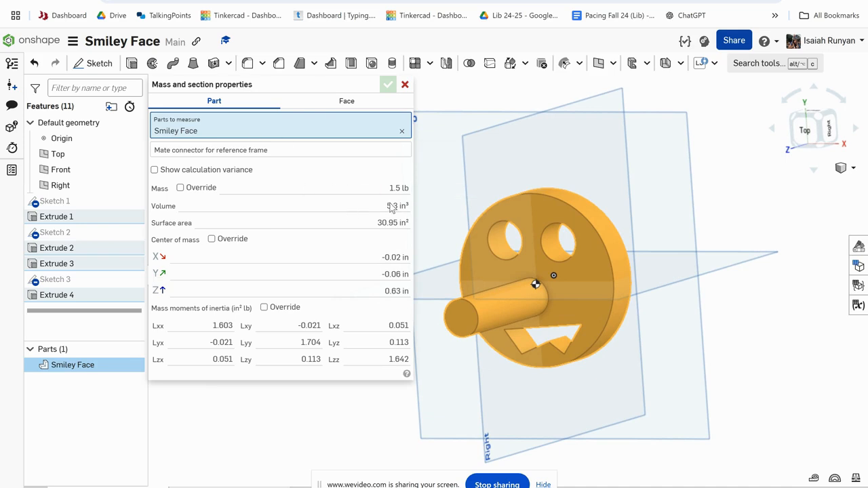
{"action": "mouse_move", "coordinate": [400, 205]}
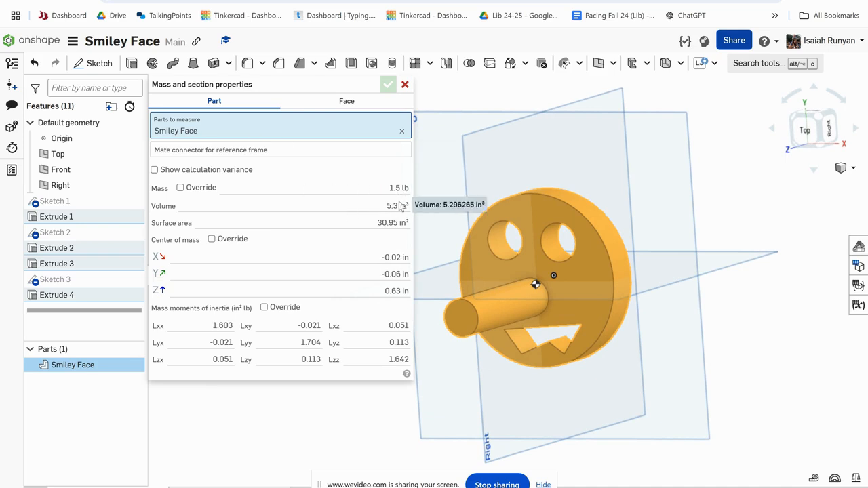
Search the material library for glass and change the part's material to Glass-filled nylon (35%)
{"action": "right_click", "coordinate": [75, 365]}
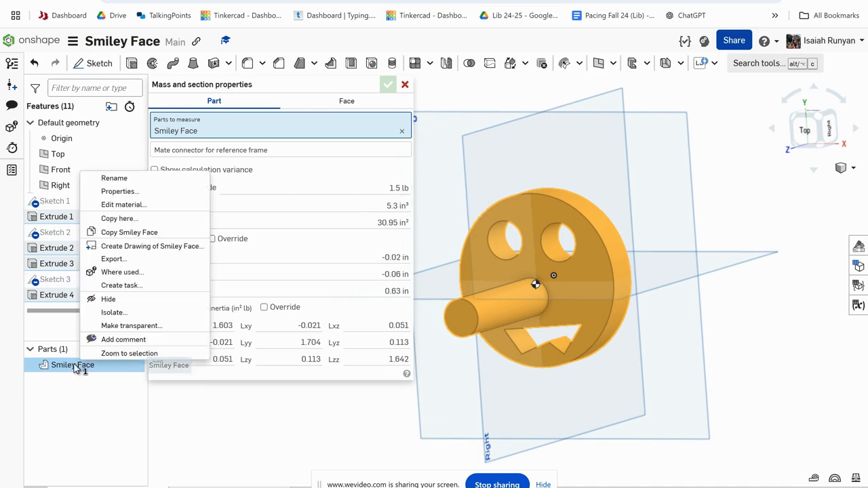
{"action": "left_click", "coordinate": [165, 205]}
{"action": "left_click", "coordinate": [239, 334]}
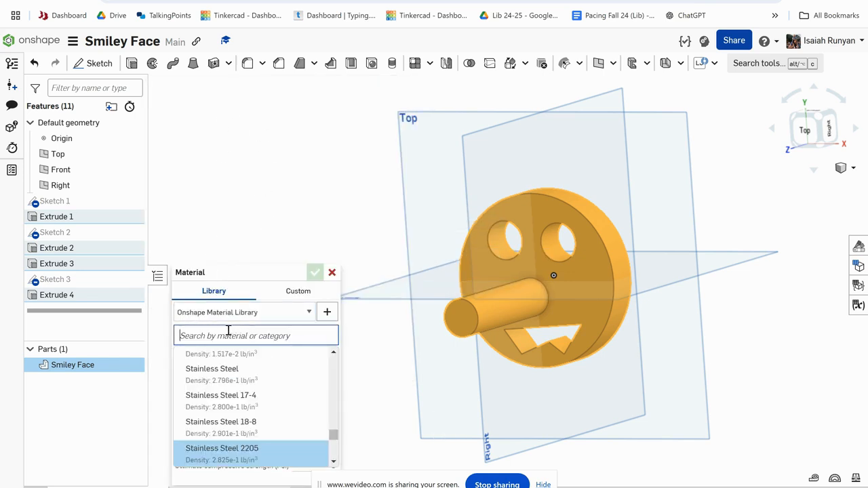
{"action": "type", "text": "glass"}
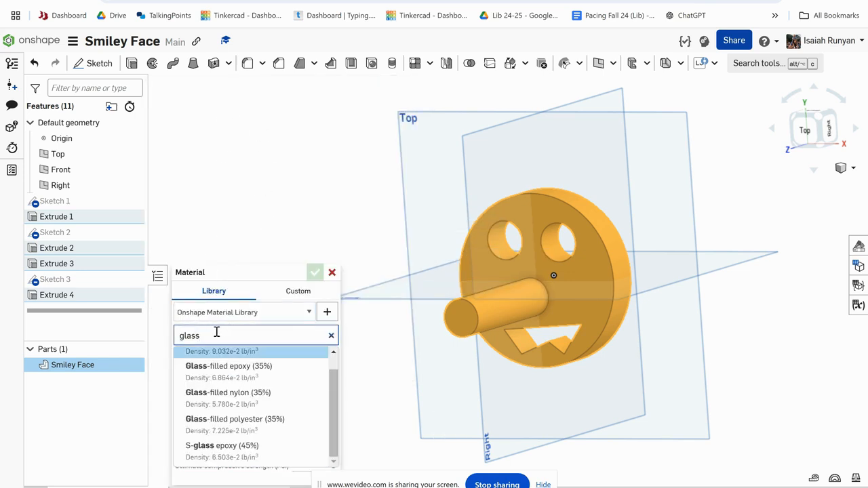
{"action": "left_click", "coordinate": [276, 400]}
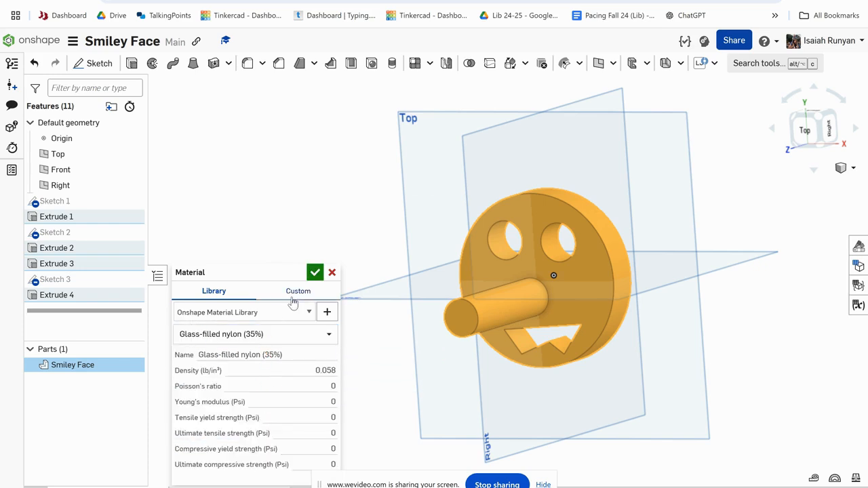
{"action": "left_click", "coordinate": [313, 273]}
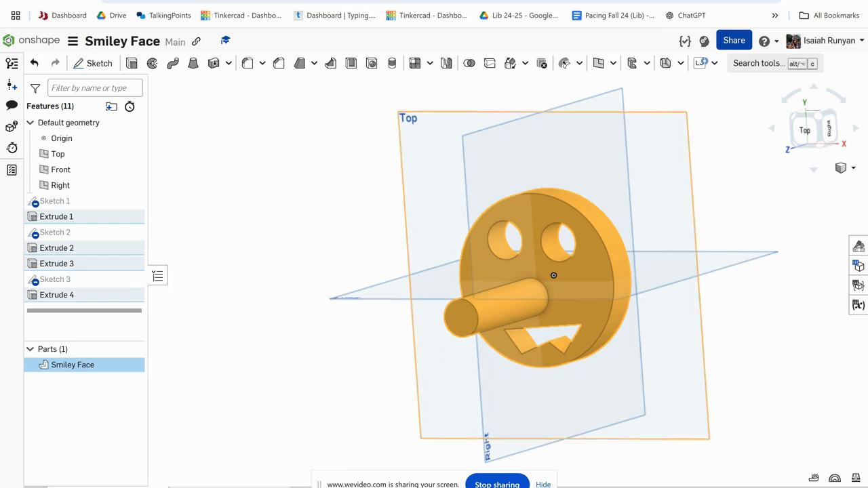
Recheck the part's mass, volume and surface area with the glass-filled nylon material applied
{"action": "left_click", "coordinate": [854, 476]}
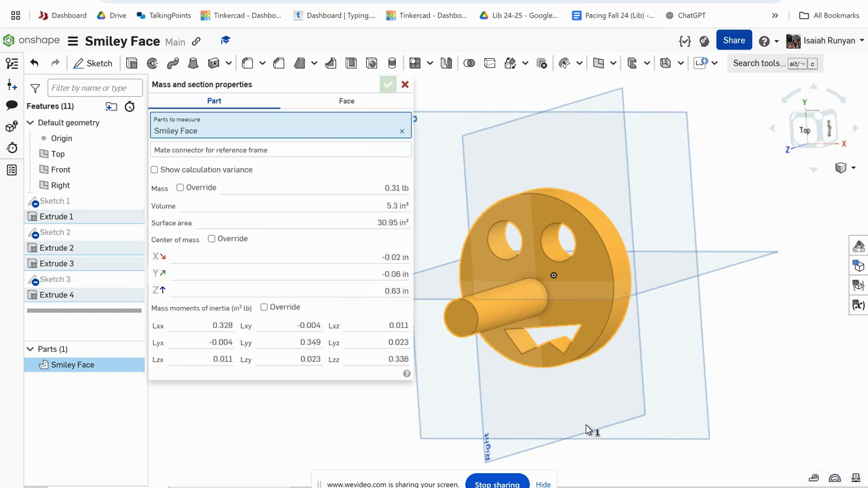
{"action": "mouse_move", "coordinate": [407, 228]}
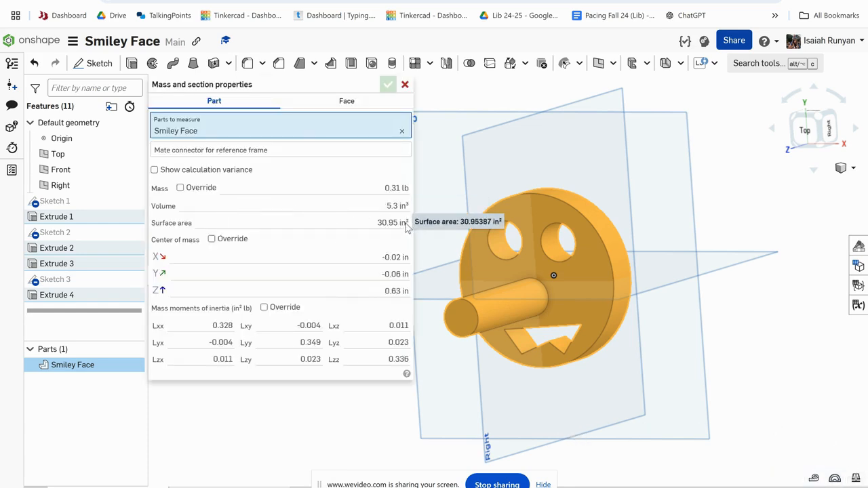
{"action": "mouse_move", "coordinate": [398, 194]}
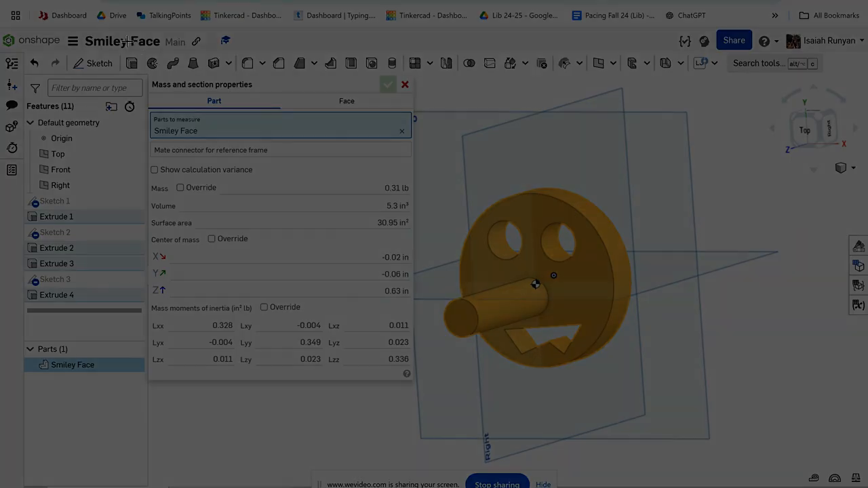
Capture a screen snip covering the document title, the mass properties and the smiley face model
{"action": "left_click_drag", "start_coordinate": [127, 42], "coordinate": [217, 34]}
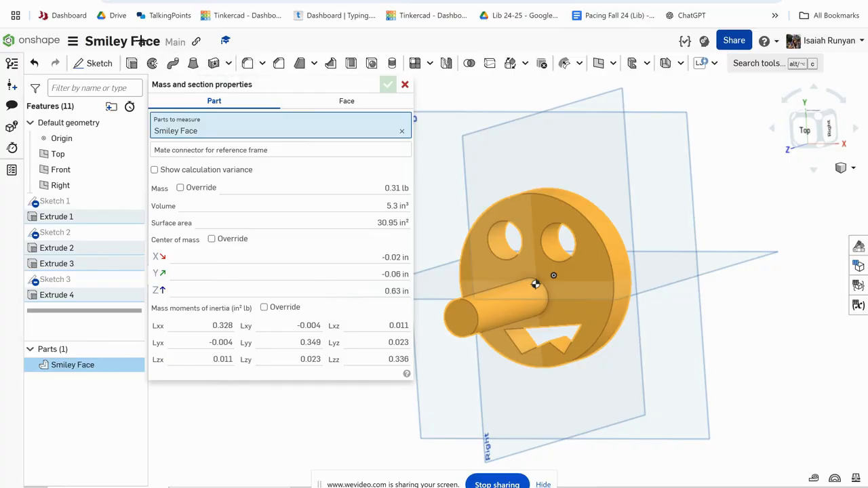
{"action": "key", "text": "super+shift+s"}
{"action": "left_click_drag", "start_coordinate": [130, 30], "coordinate": [856, 452]}
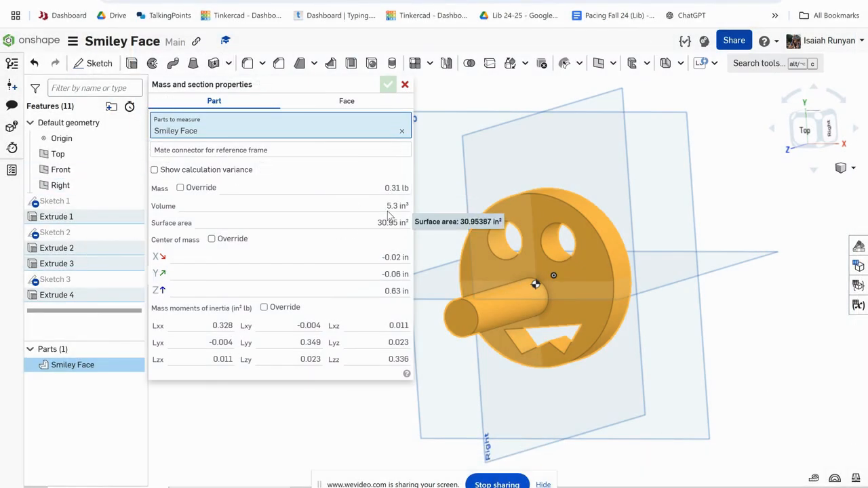
{"action": "mouse_move", "coordinate": [398, 193]}
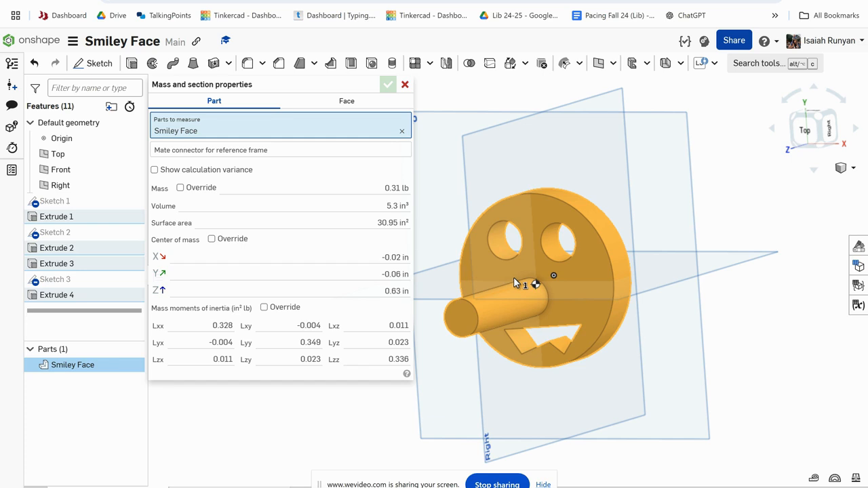
{"action": "left_click", "coordinate": [497, 484]}
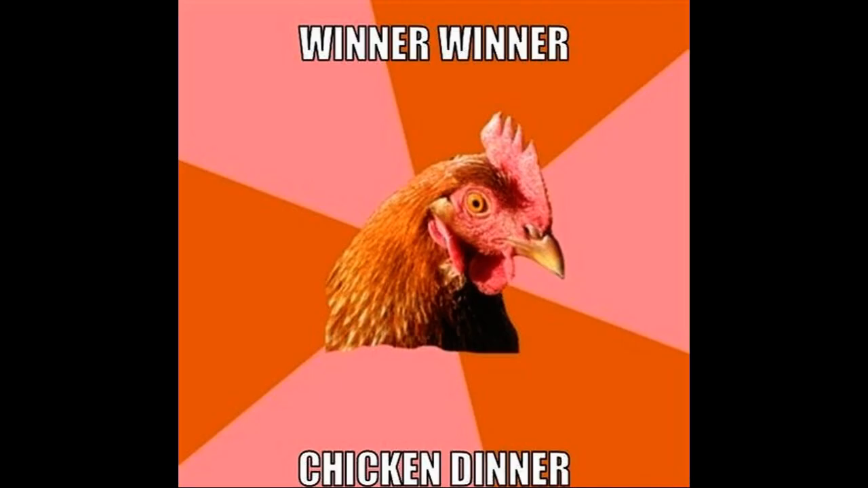